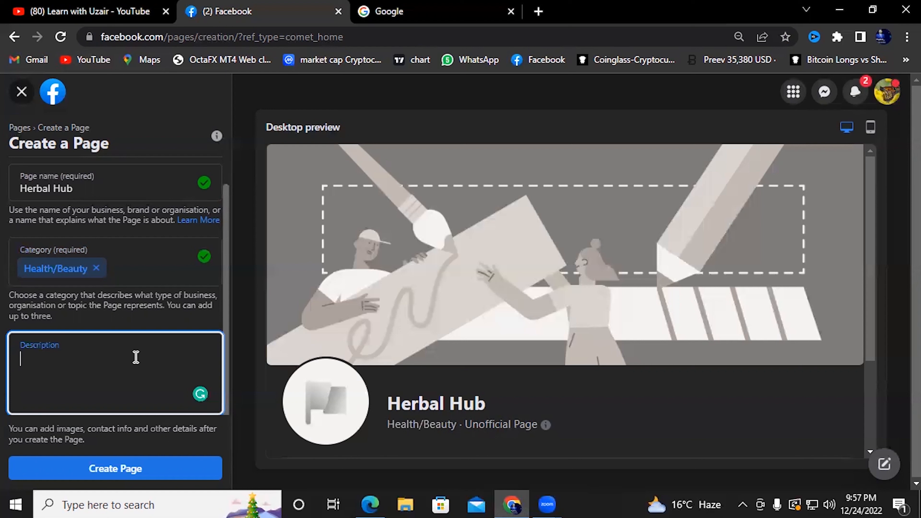
Switch from the Herbal Hub page draft to the Google search tab
left_click(441, 11)
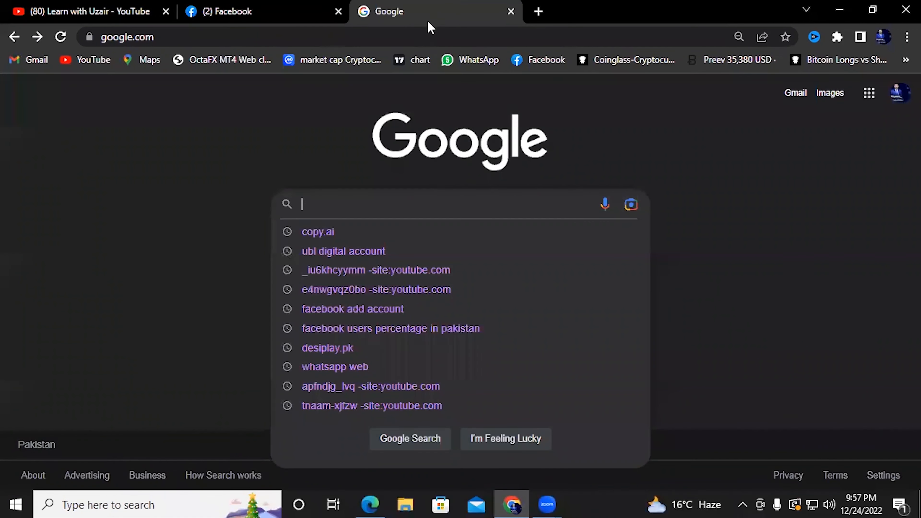
Search Google for copy.ai and open the Copy.ai site from the results
left_click(759, 237)
left_click(476, 203)
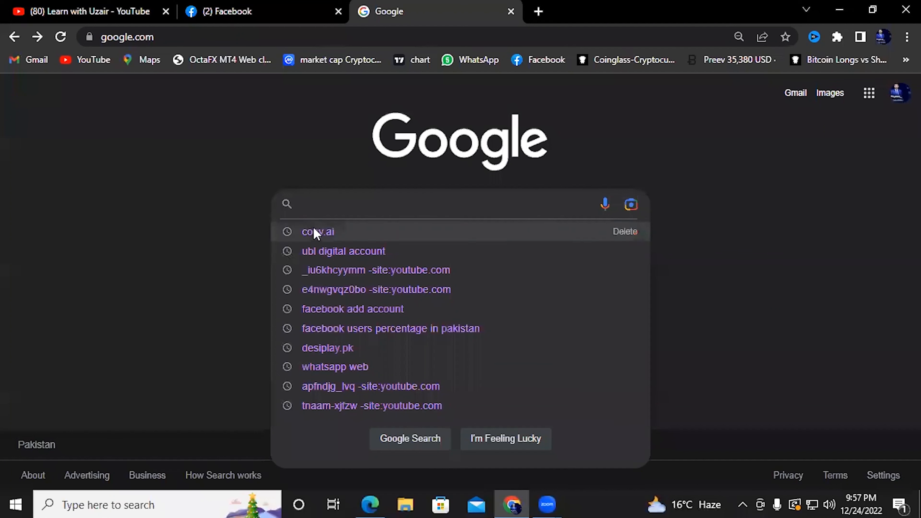
type("do")
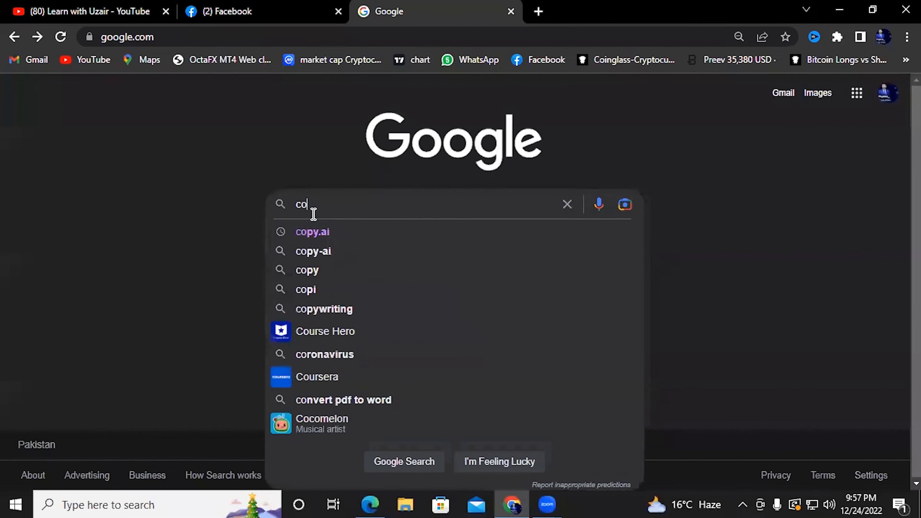
type("py.ai")
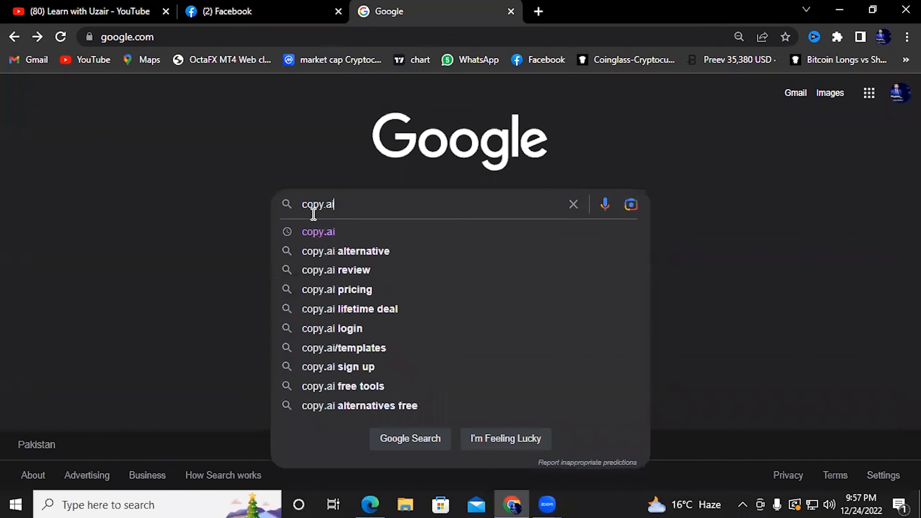
key("Return")
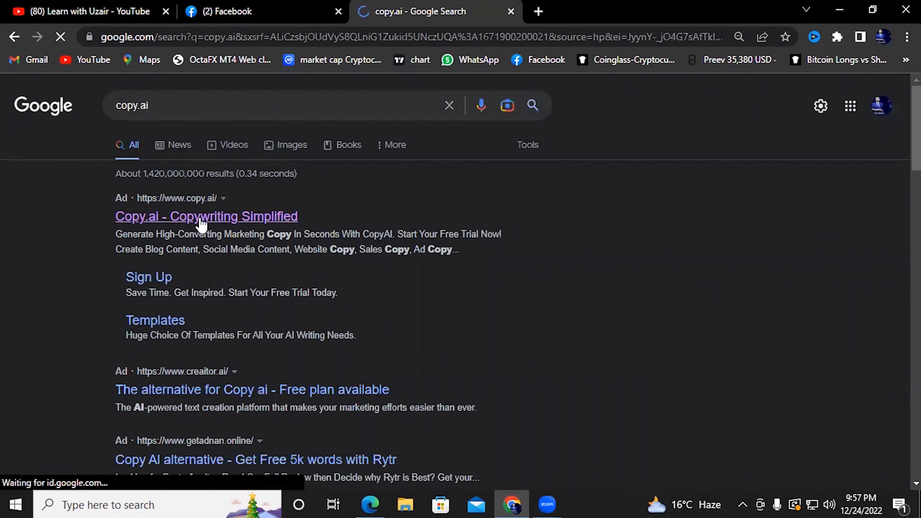
left_click(282, 221)
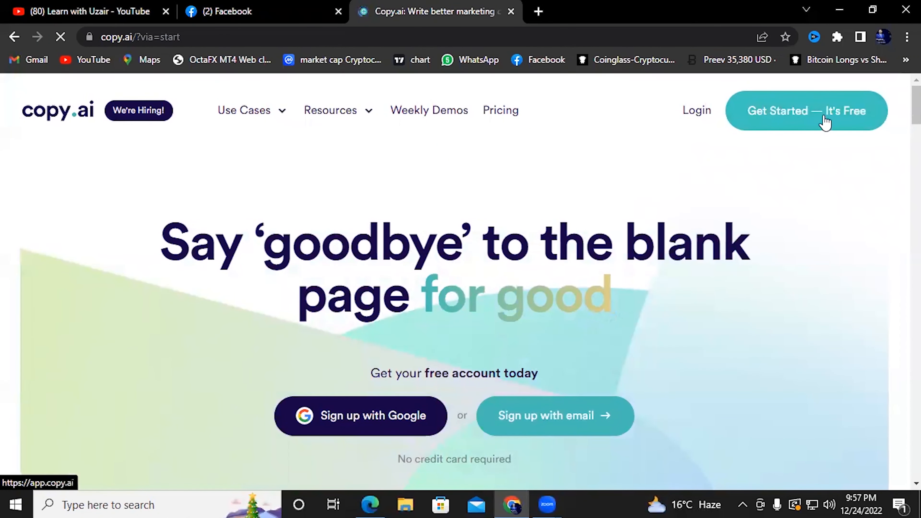
Start Copy.ai for free, create a new Product Descriptions project, and begin the product name
left_click(833, 118)
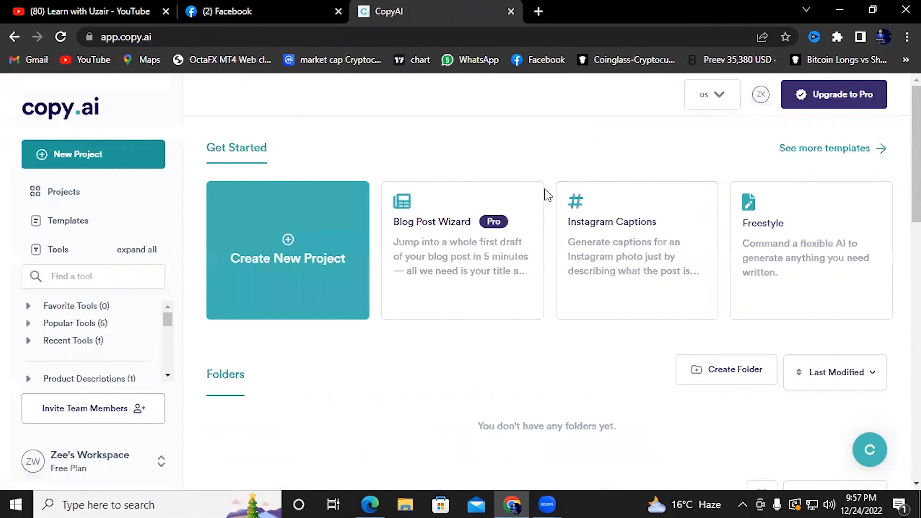
left_click(291, 245)
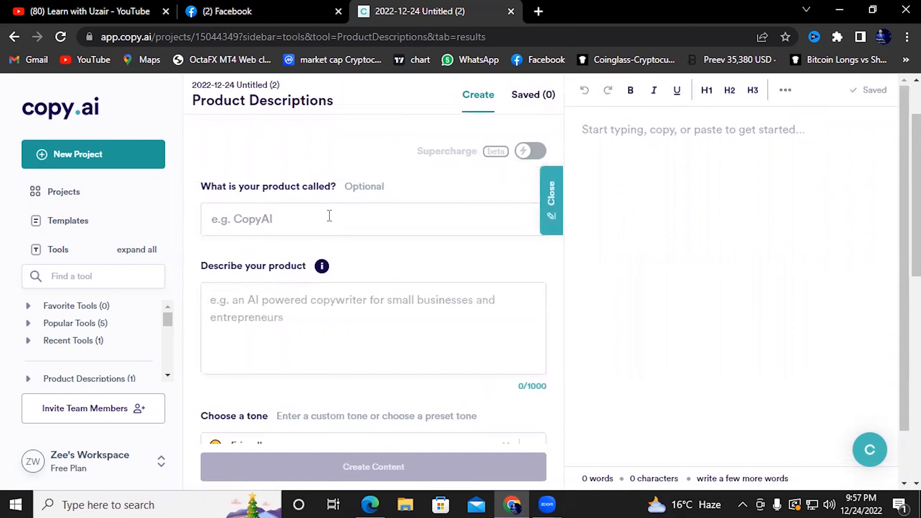
left_click(332, 218)
Enter 'health' as product name and description, then generate Friendly-toned descriptions
type("h")
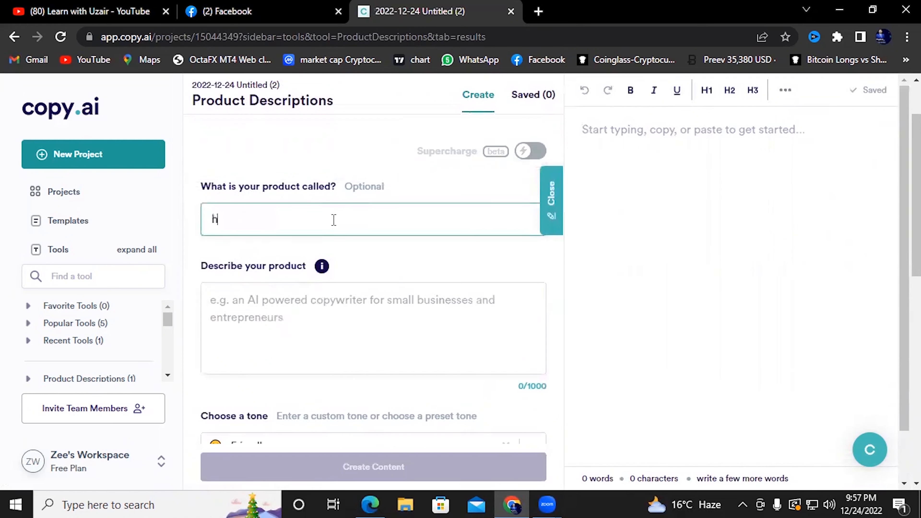
type("ealth")
left_click(290, 309)
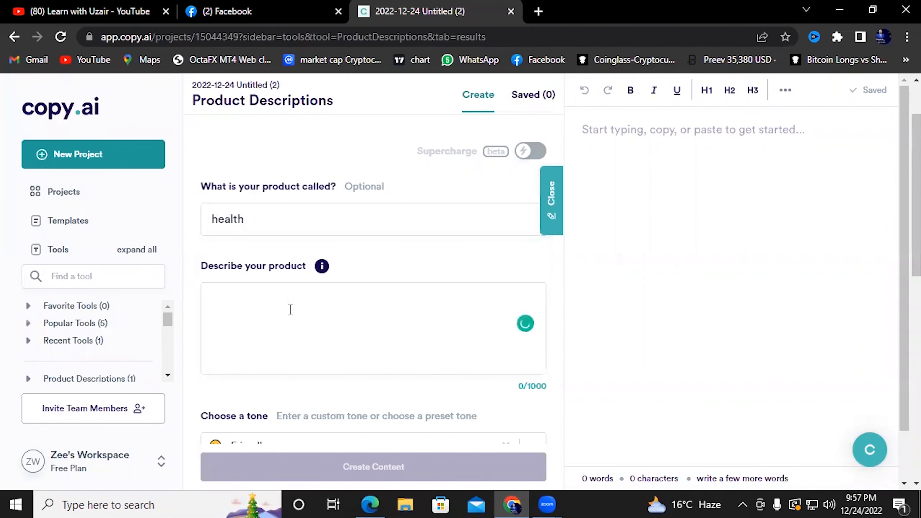
type("health")
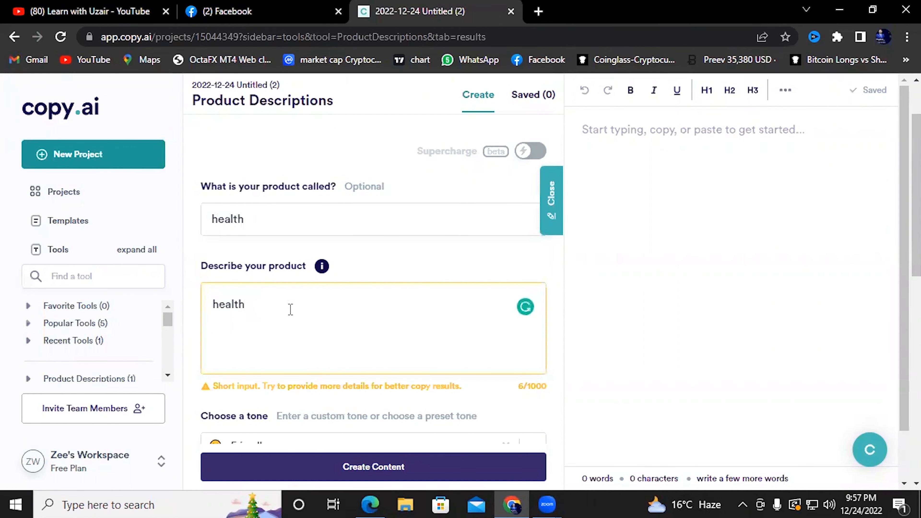
scroll(367, 293, "down", 4)
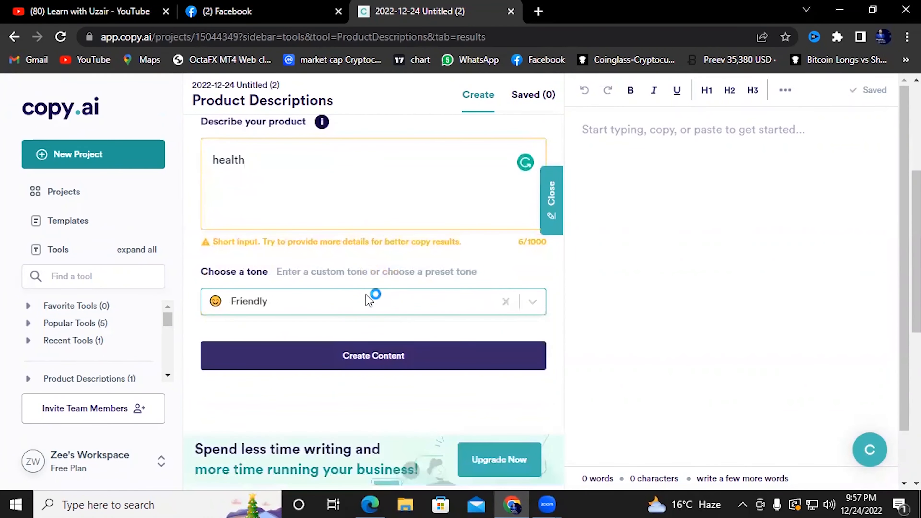
left_click(391, 356)
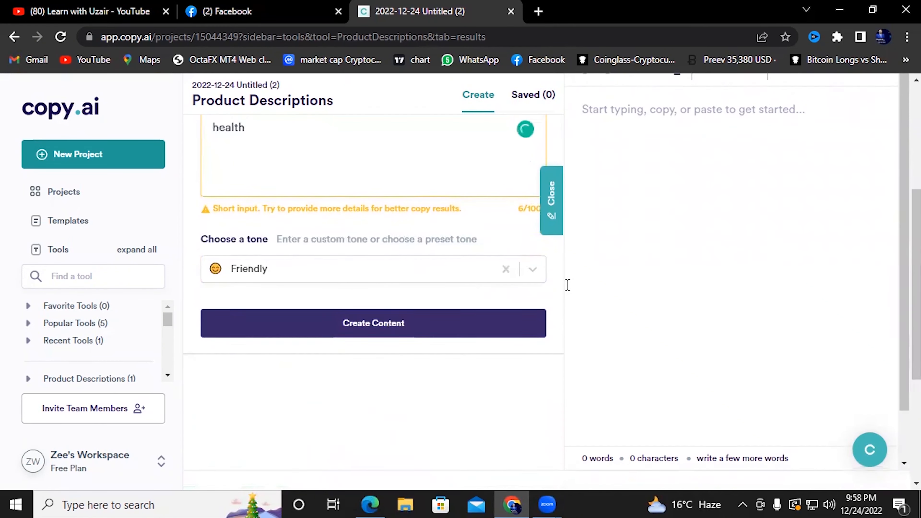
Review the generated health descriptions and request another batch with Make More
scroll(567, 285, "down", 3)
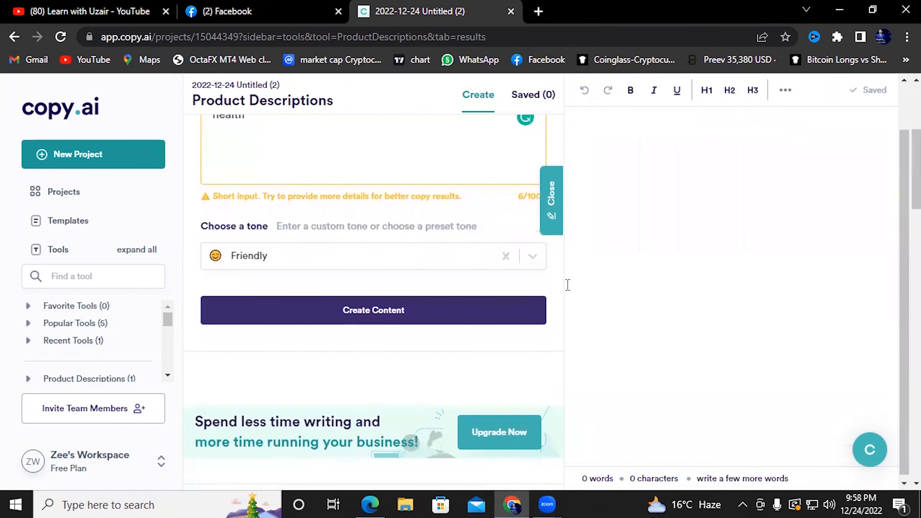
scroll(577, 310, "down", 5)
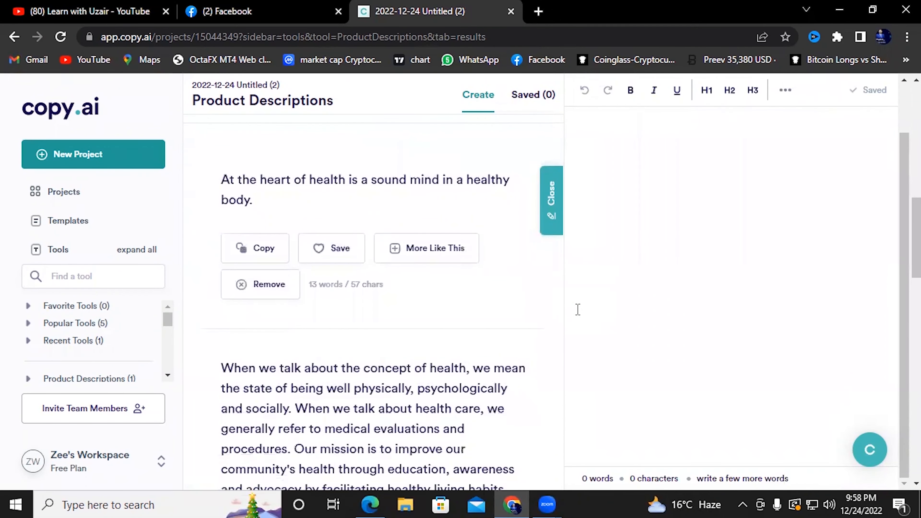
scroll(577, 309, "down", 10)
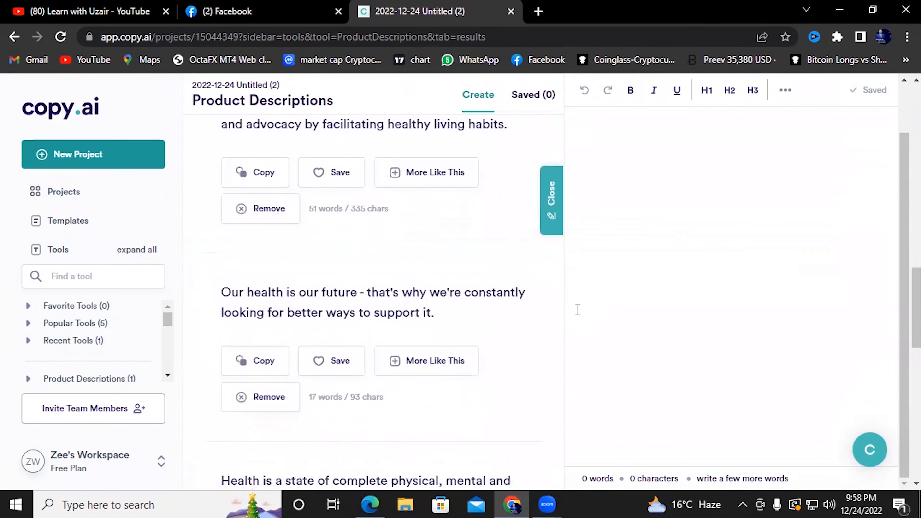
scroll(578, 311, "up", 6)
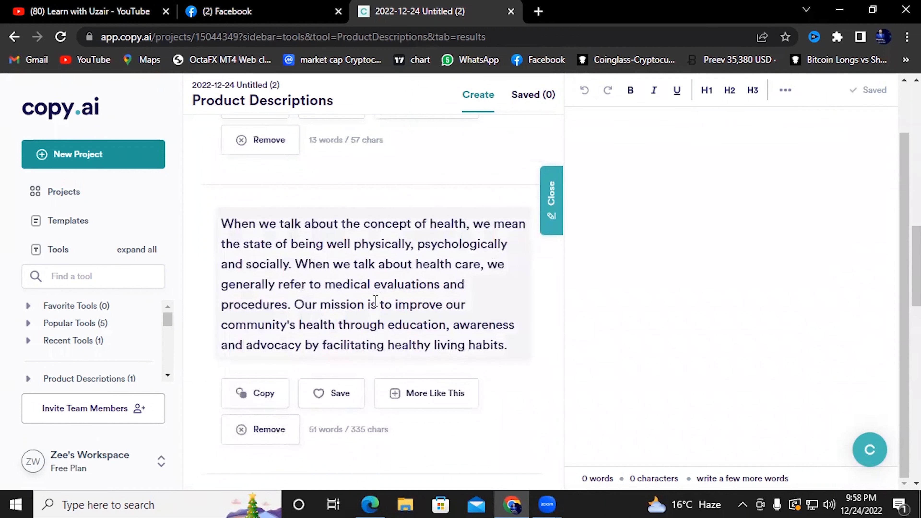
scroll(375, 301, "up", 4)
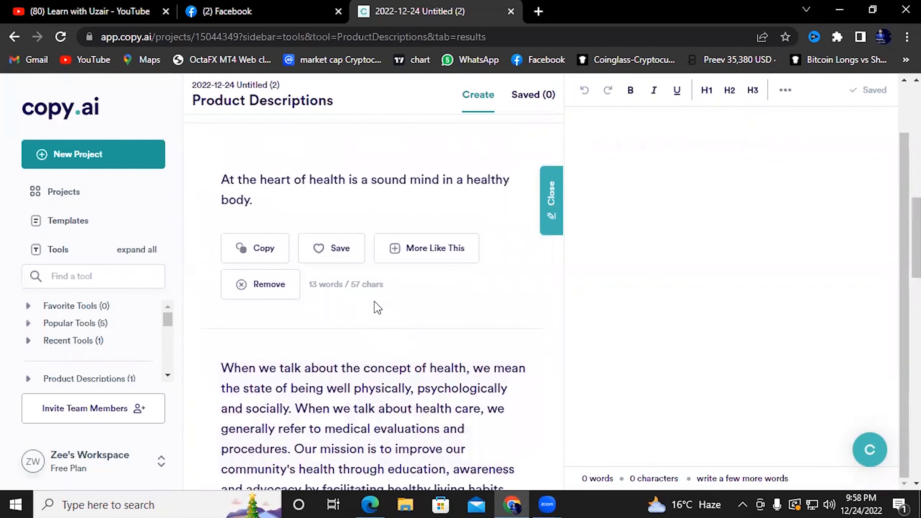
scroll(377, 308, "down", 4)
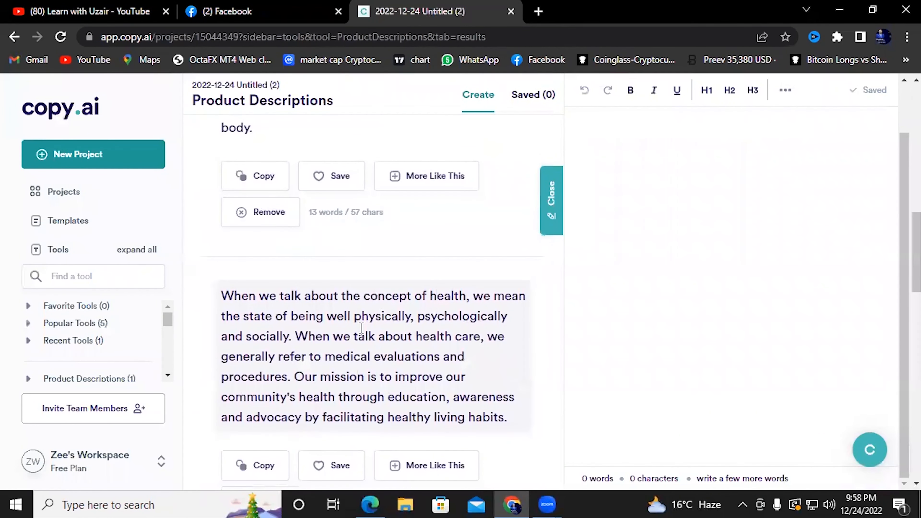
scroll(361, 328, "down", 12)
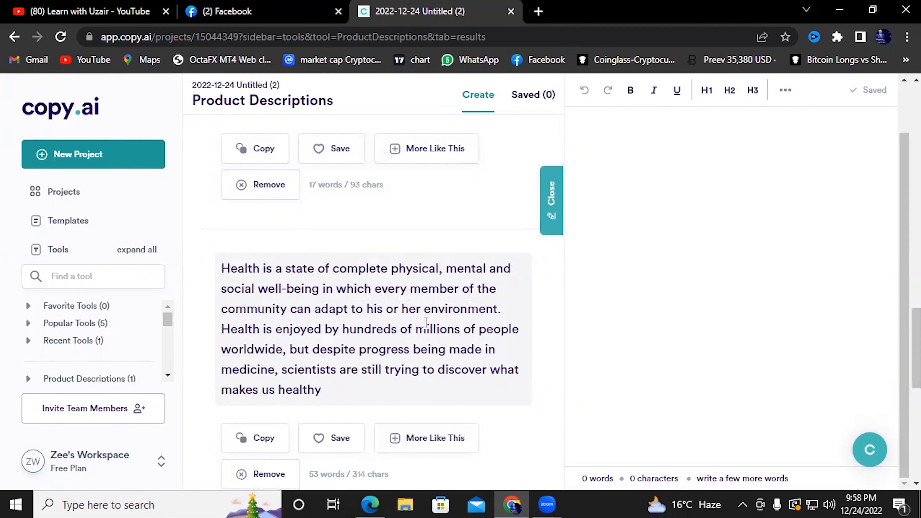
scroll(391, 345, "down", 8)
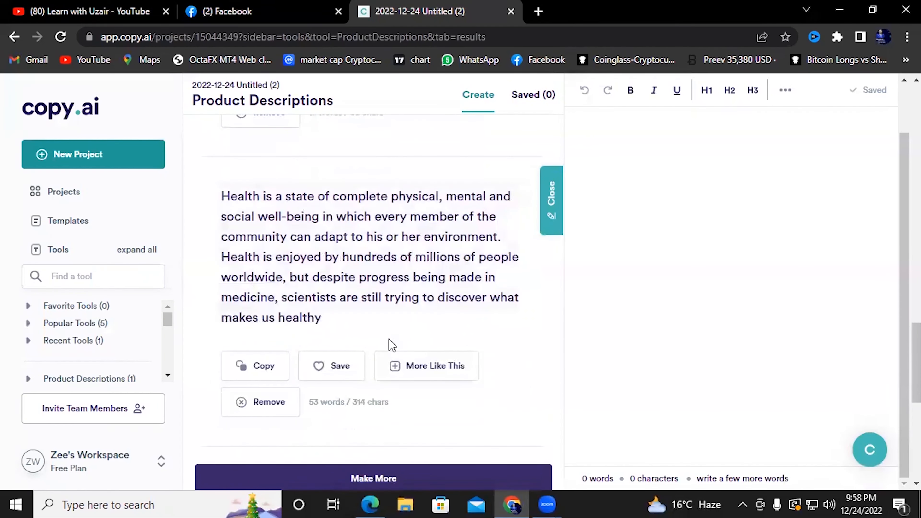
scroll(391, 344, "up", 3)
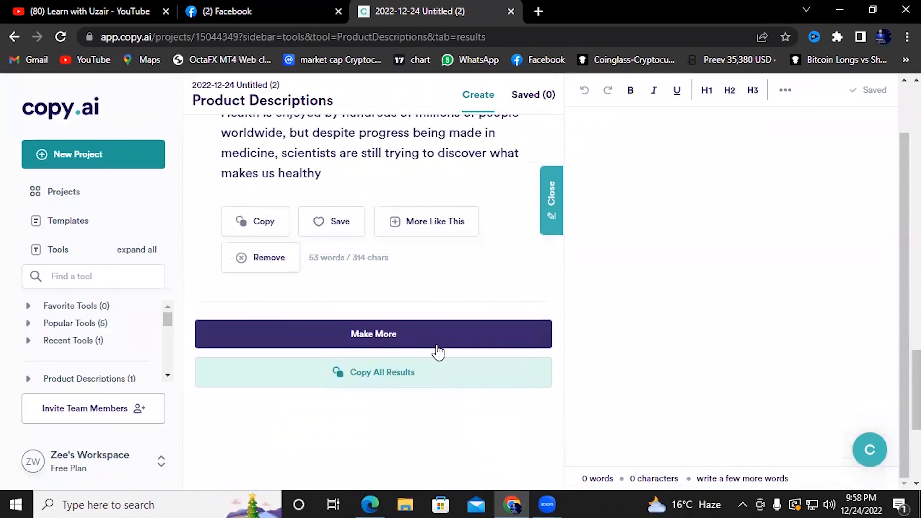
left_click(446, 343)
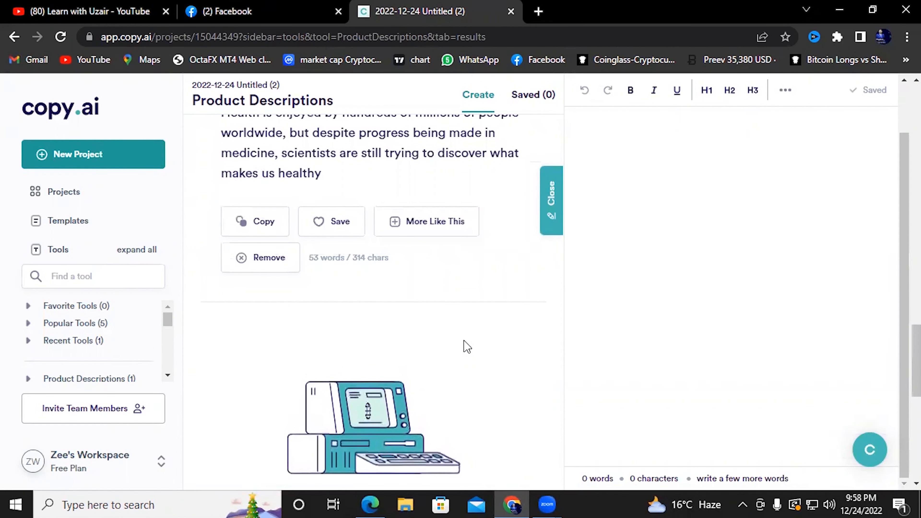
Browse the new health descriptions and select the 'Health is the state of being healthy…' paragraph
scroll(464, 344, "down", 3)
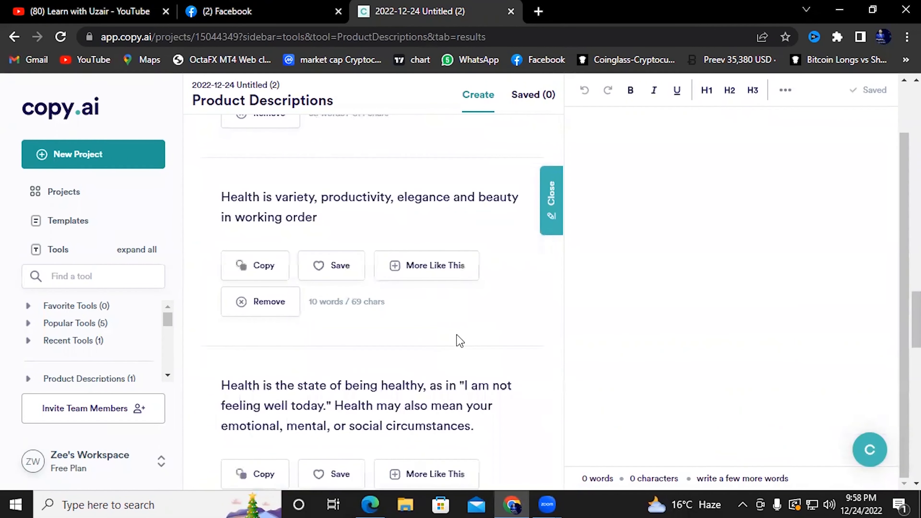
scroll(458, 339, "down", 3)
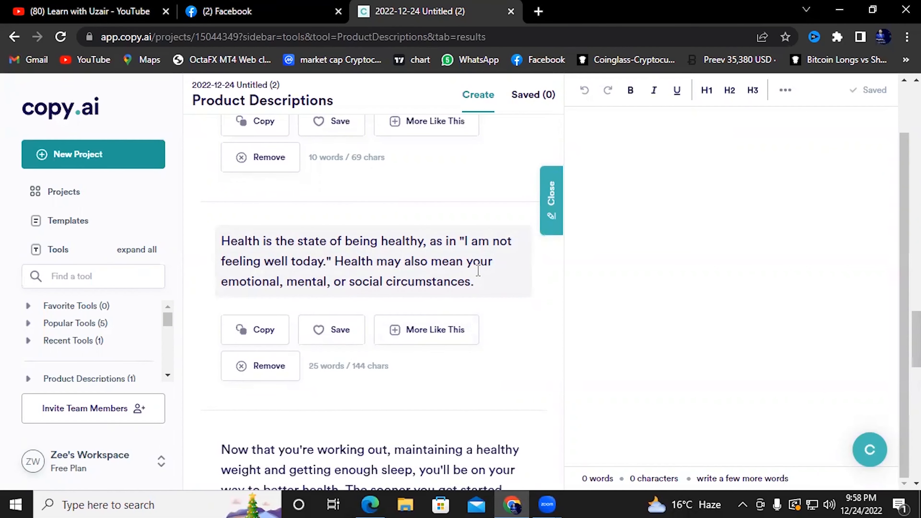
scroll(381, 288, "down", 5)
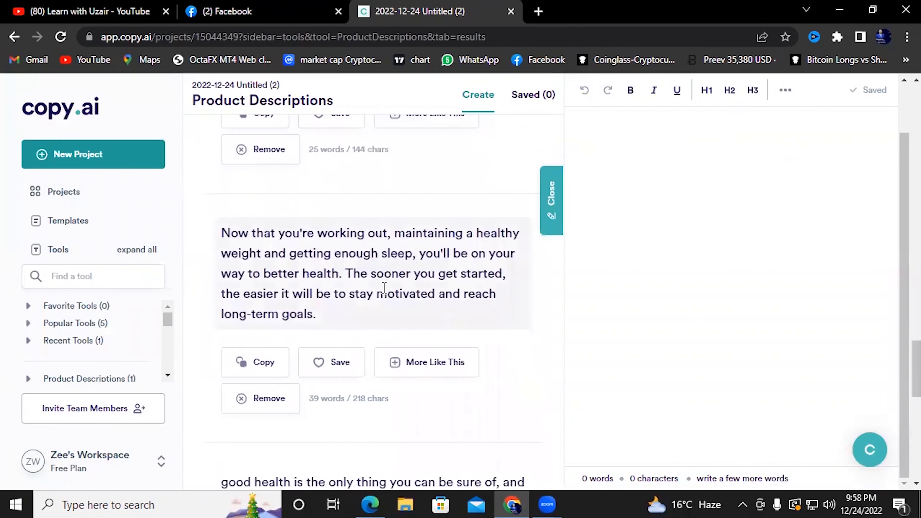
scroll(383, 287, "down", 5)
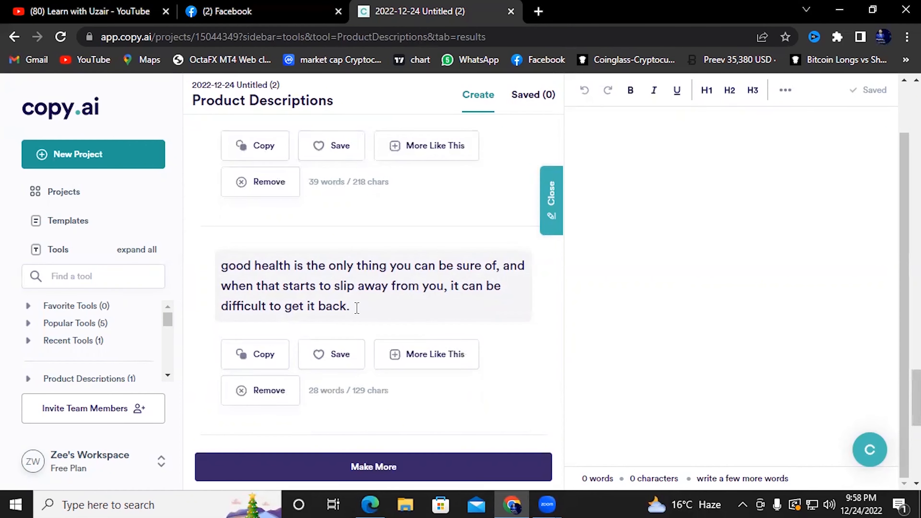
scroll(358, 312, "down", 3)
scroll(358, 312, "up", 9)
scroll(260, 291, "up", 10)
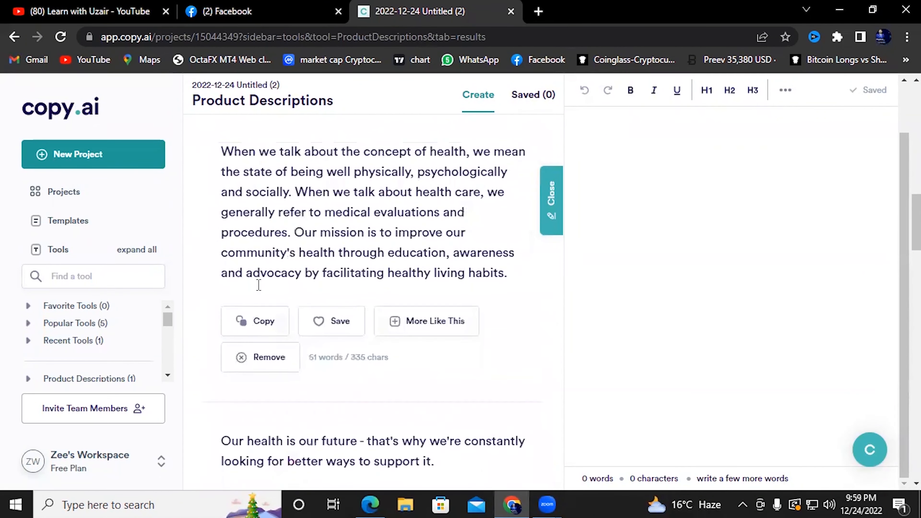
scroll(311, 317, "up", 5)
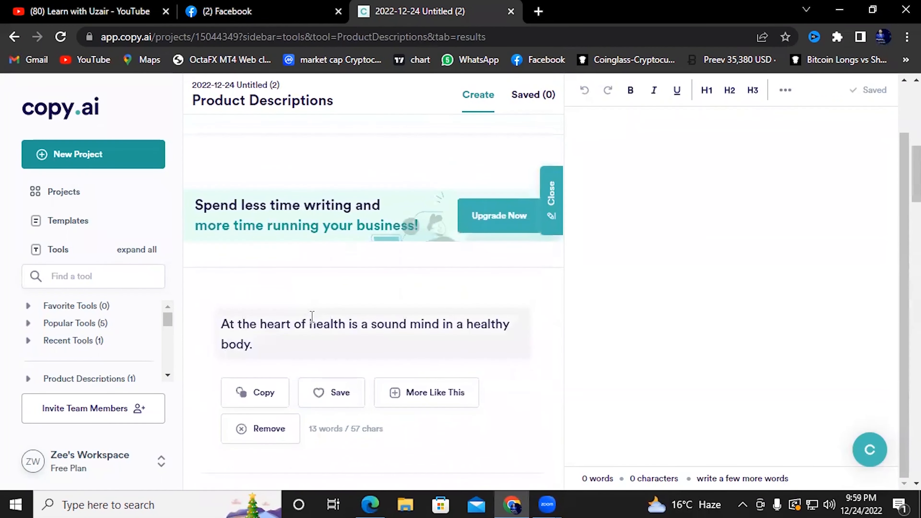
scroll(338, 344, "up", 2)
scroll(338, 347, "down", 12)
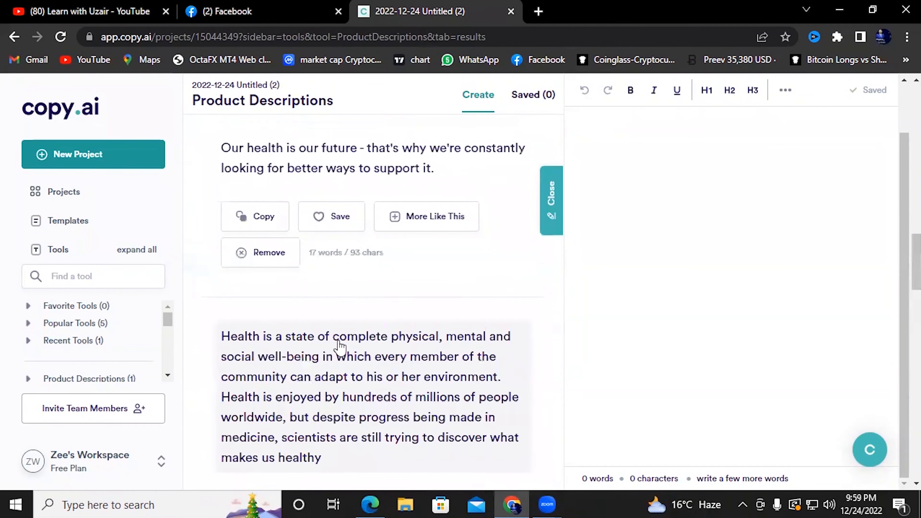
scroll(339, 345, "down", 5)
scroll(337, 343, "up", 3)
scroll(339, 341, "down", 2)
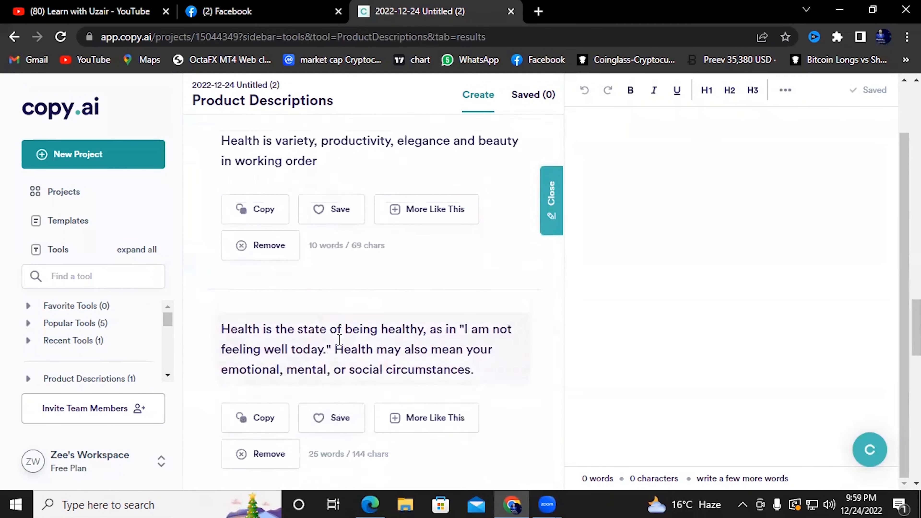
scroll(340, 341, "down", 2)
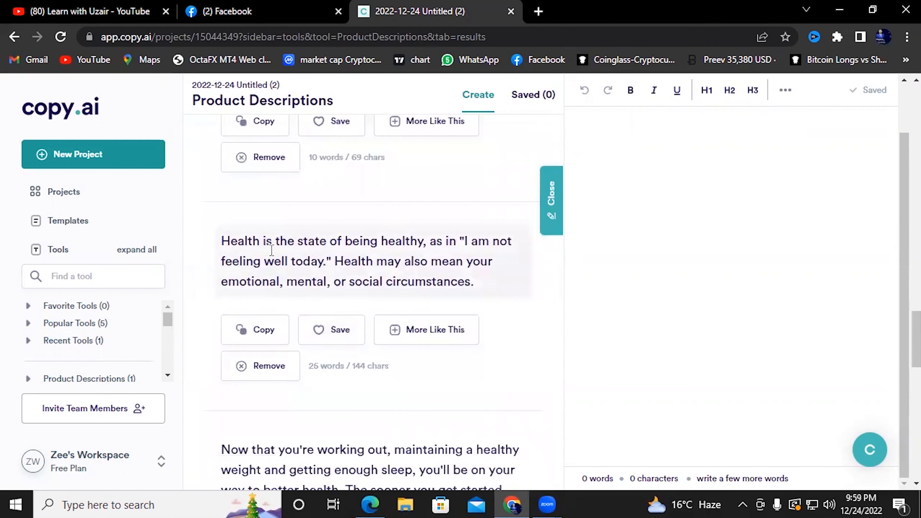
mouse_move(222, 240)
left_mouse_down()
mouse_move(294, 261)
mouse_move(478, 287)
left_mouse_up()
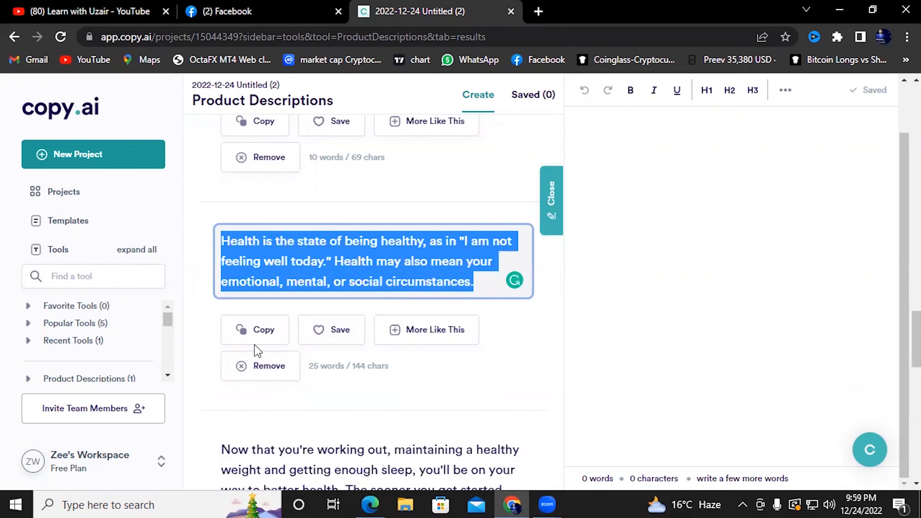
Copy the chosen description cards, finishing with 'good health is the only thing…'
left_click(254, 331)
scroll(497, 341, "down", 5)
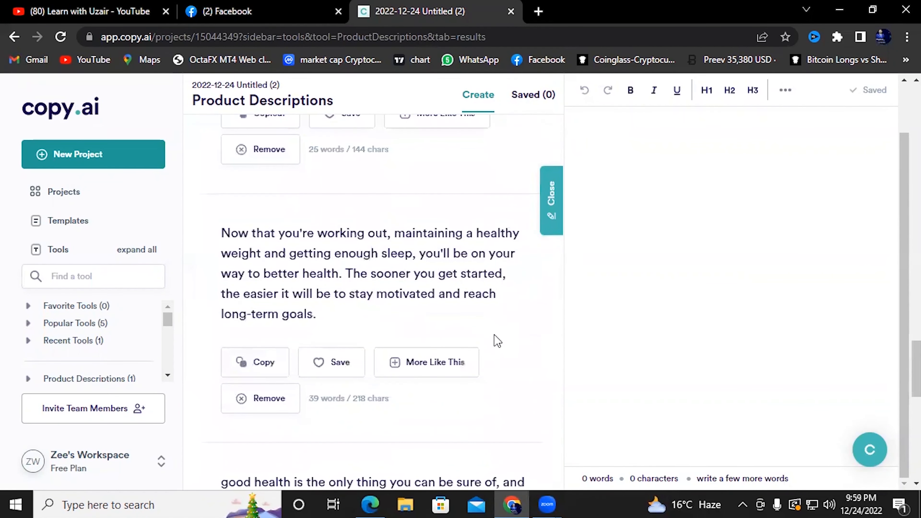
scroll(497, 341, "down", 2)
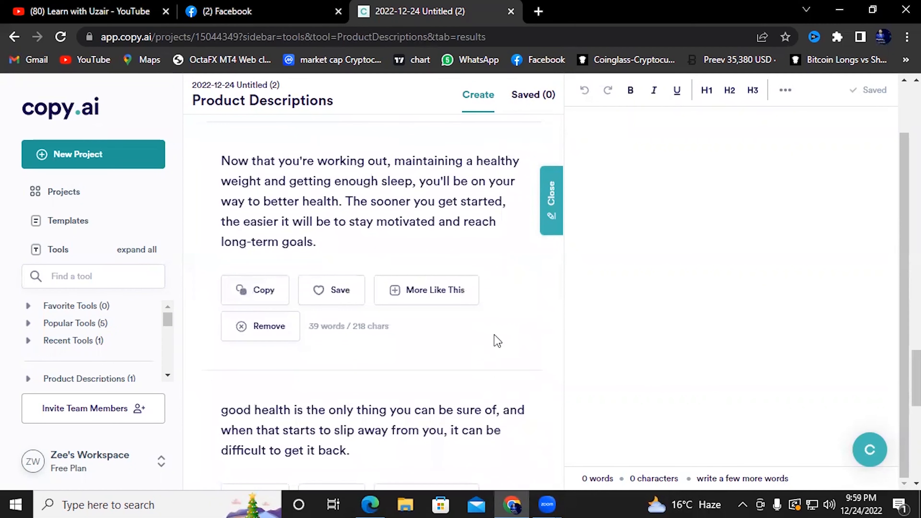
scroll(498, 341, "down", 7)
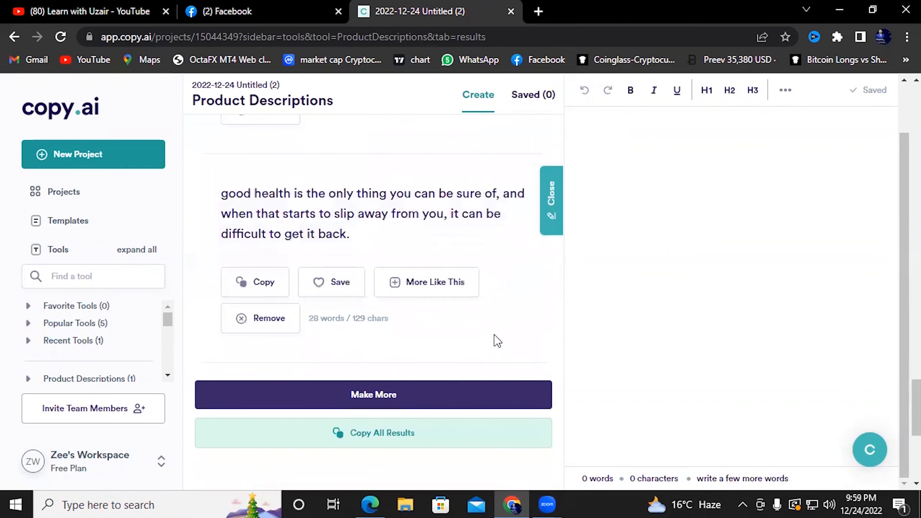
left_click(471, 332)
scroll(471, 332, "up", 4)
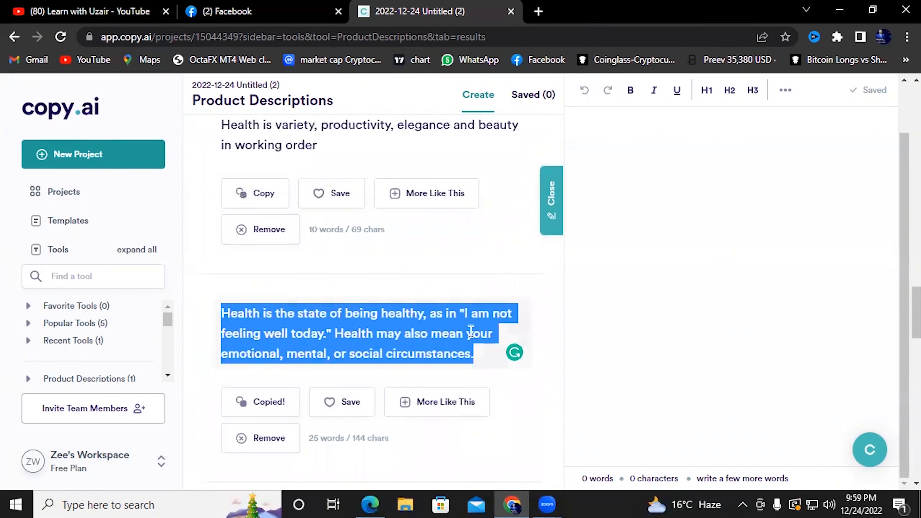
scroll(477, 344, "down", 7)
scroll(476, 345, "down", 7)
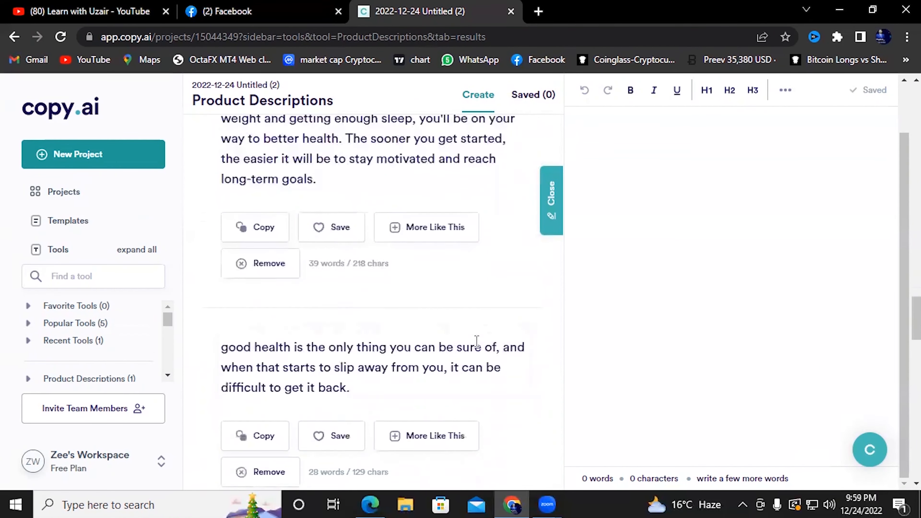
scroll(413, 293, "down", 4)
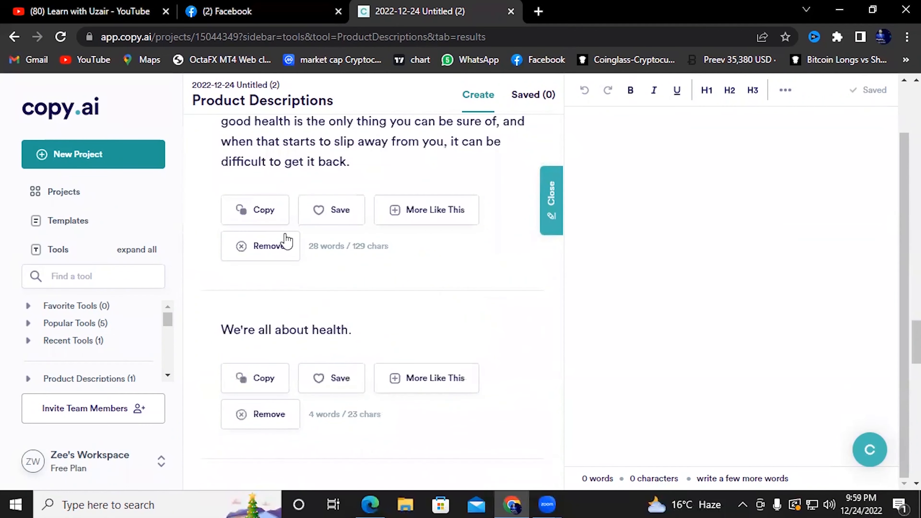
left_click(263, 210)
Generate another batch of health descriptions with Make More
scroll(466, 287, "down", 5)
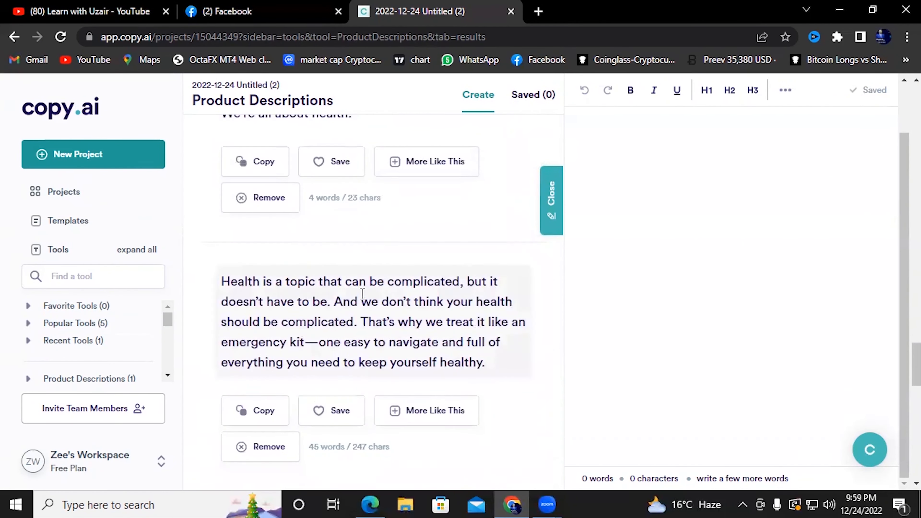
scroll(446, 297, "down", 5)
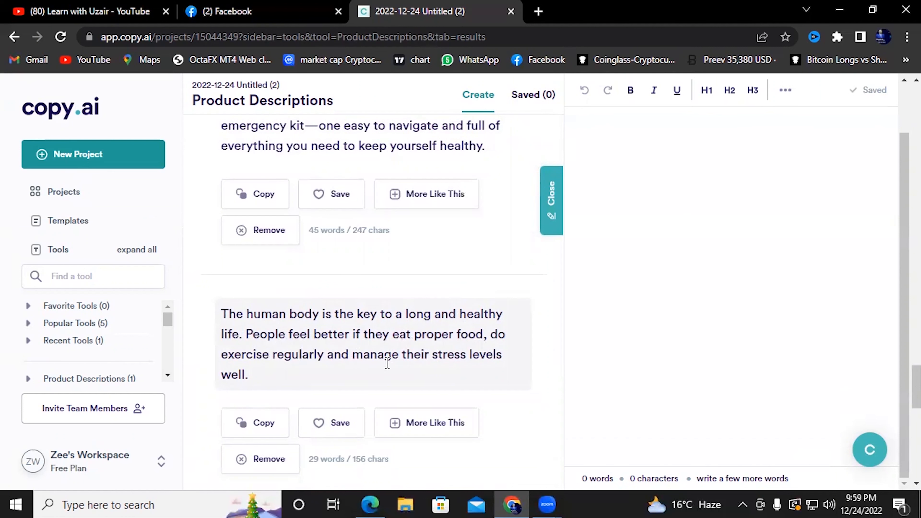
scroll(435, 364, "down", 10)
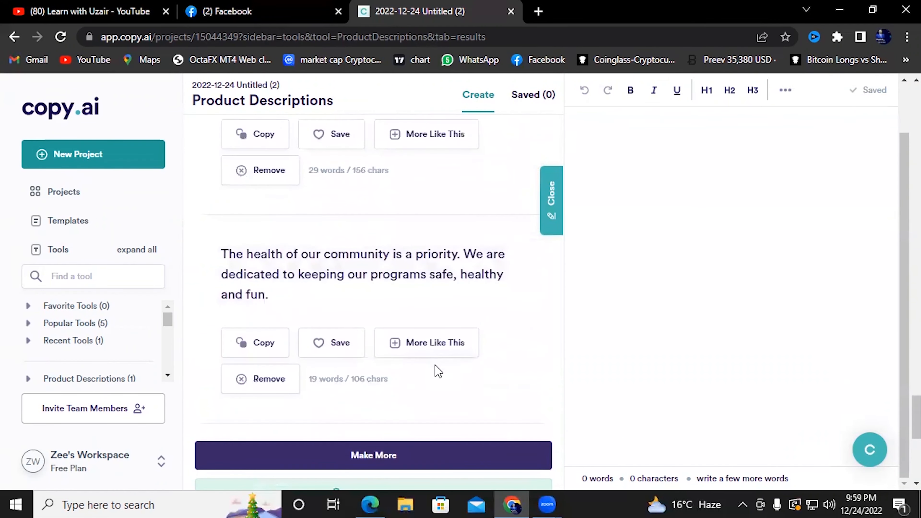
scroll(436, 370, "up", 3)
scroll(433, 364, "down", 2)
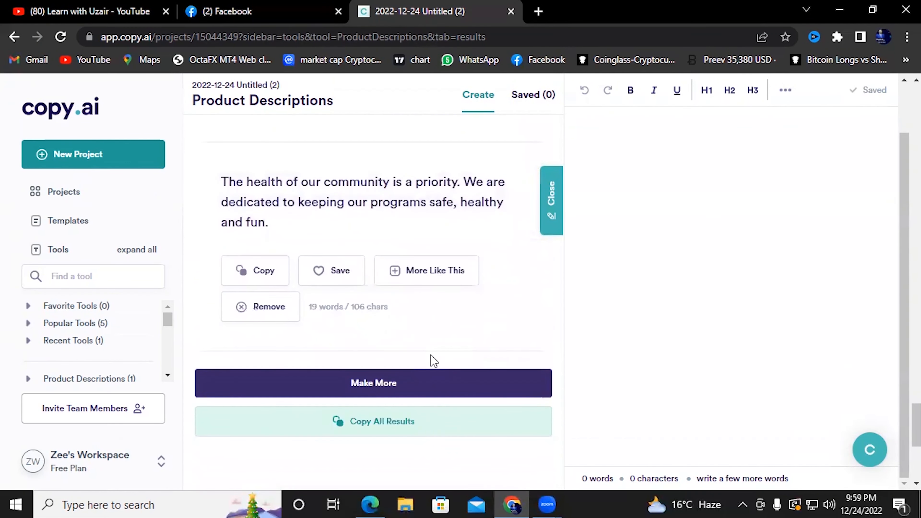
left_click(432, 383)
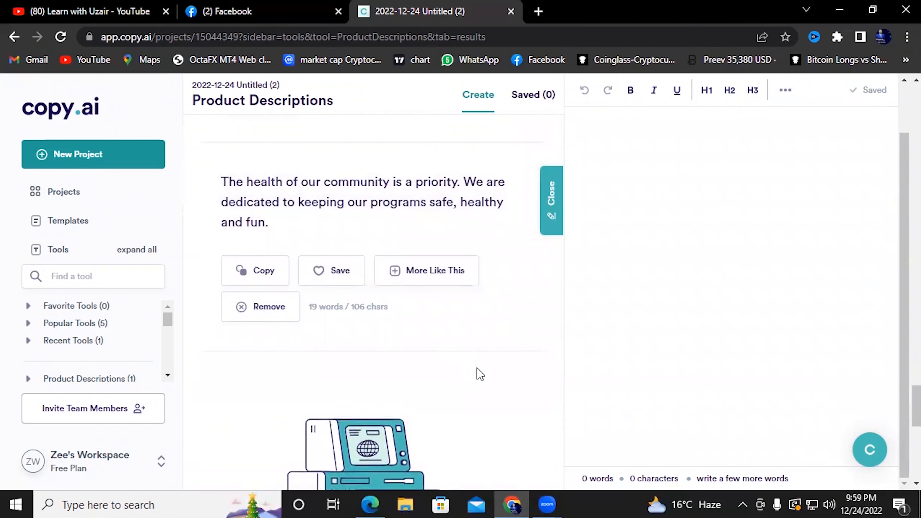
scroll(478, 363, "down", 1)
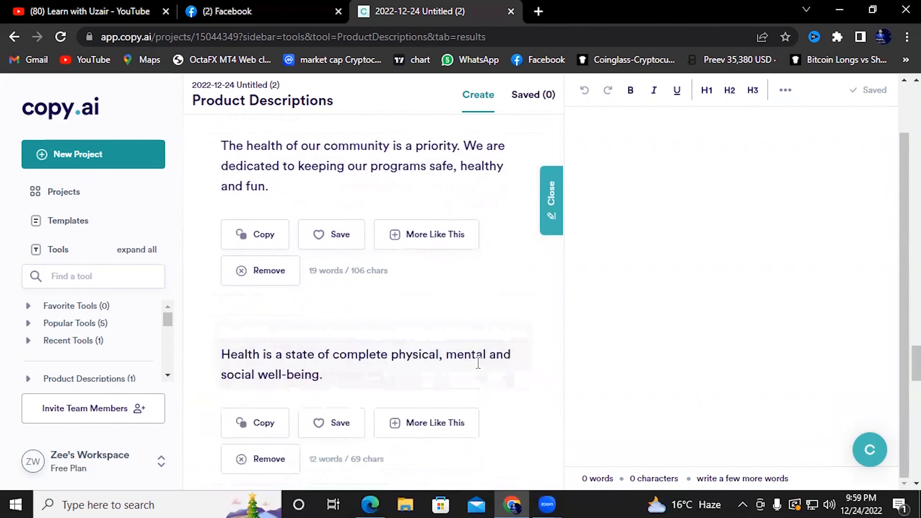
Paste the 'Good health is the only thing…' description, capitalize its G, and create the page
left_click(226, 11)
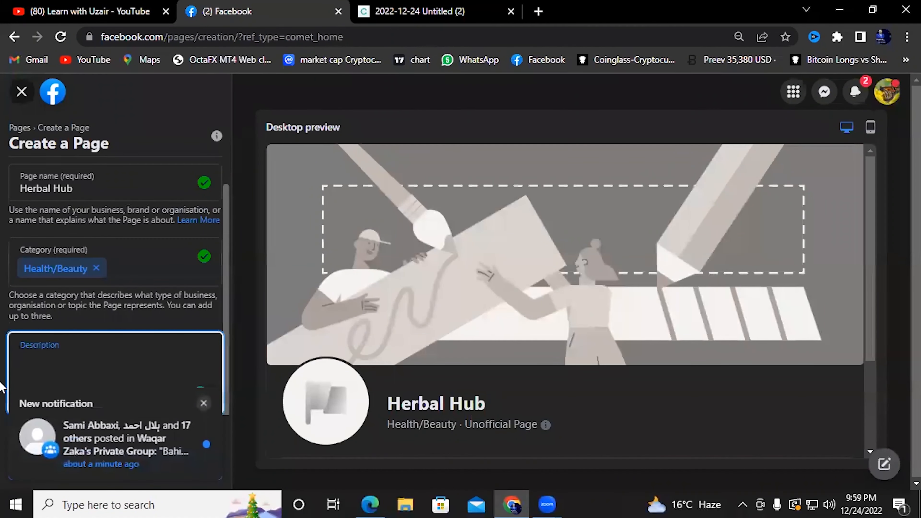
key("ctrl+v")
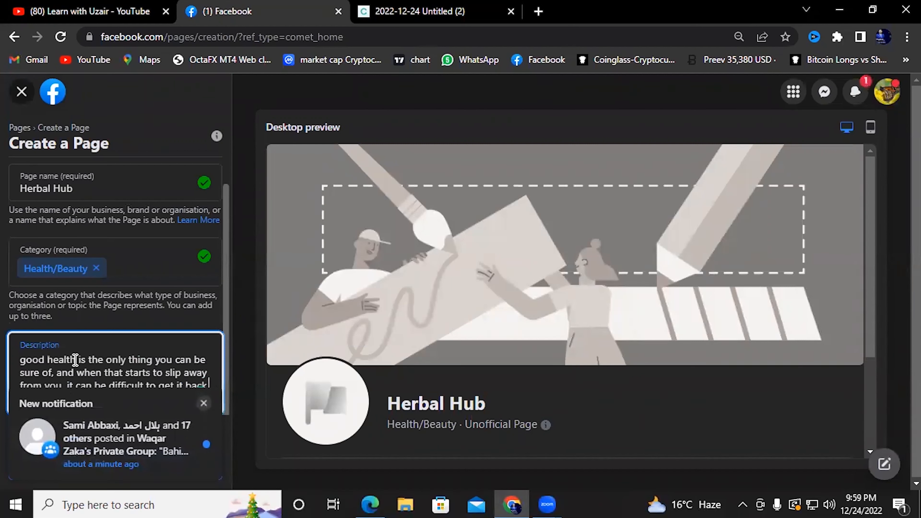
scroll(76, 370, "down", 1)
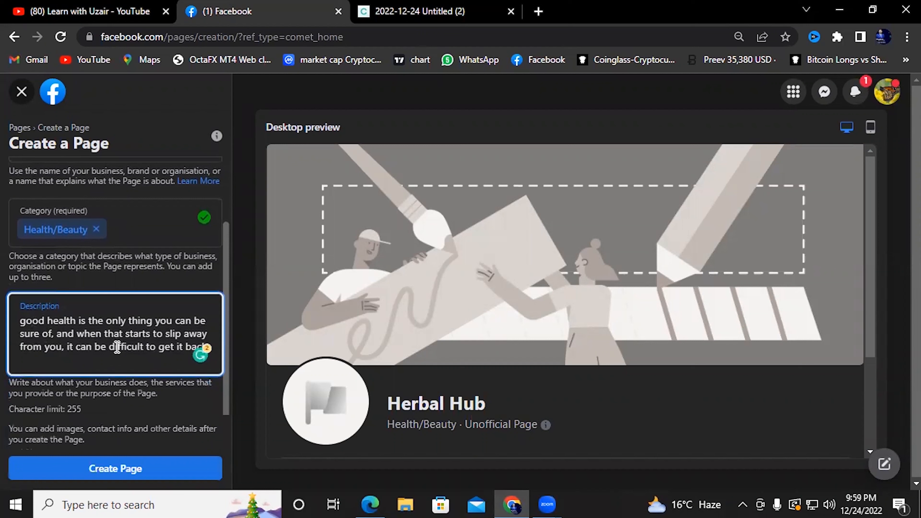
key("Delete")
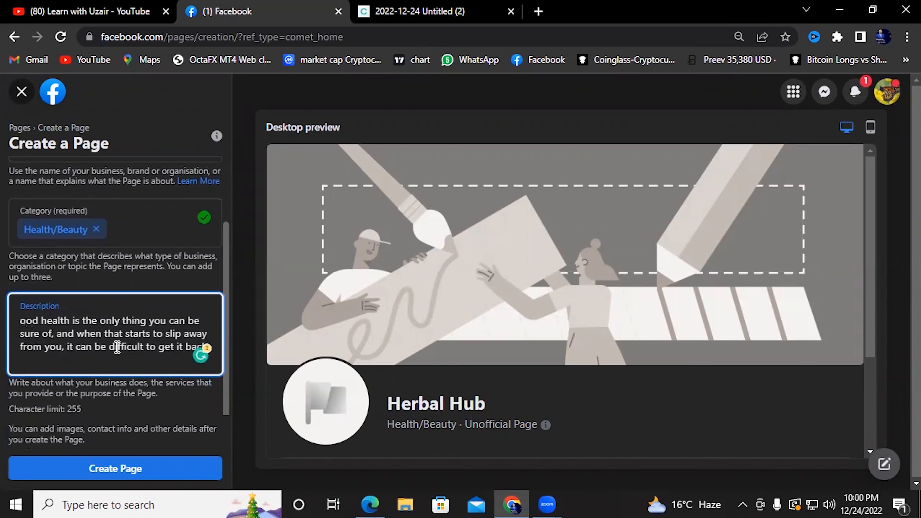
type("G")
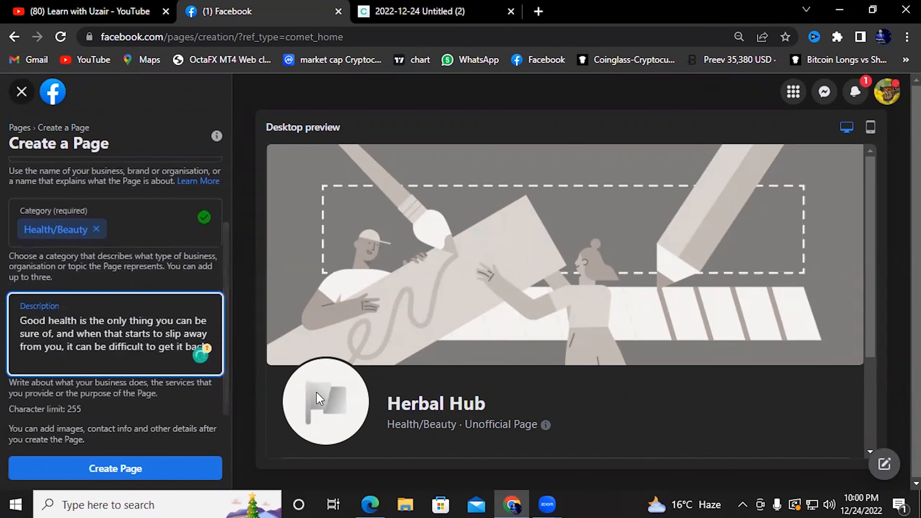
left_click(326, 419)
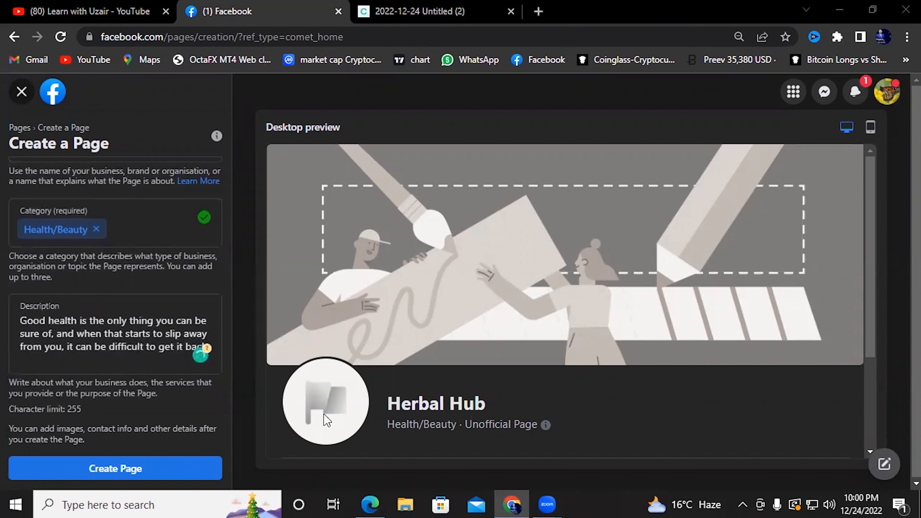
left_click(142, 470)
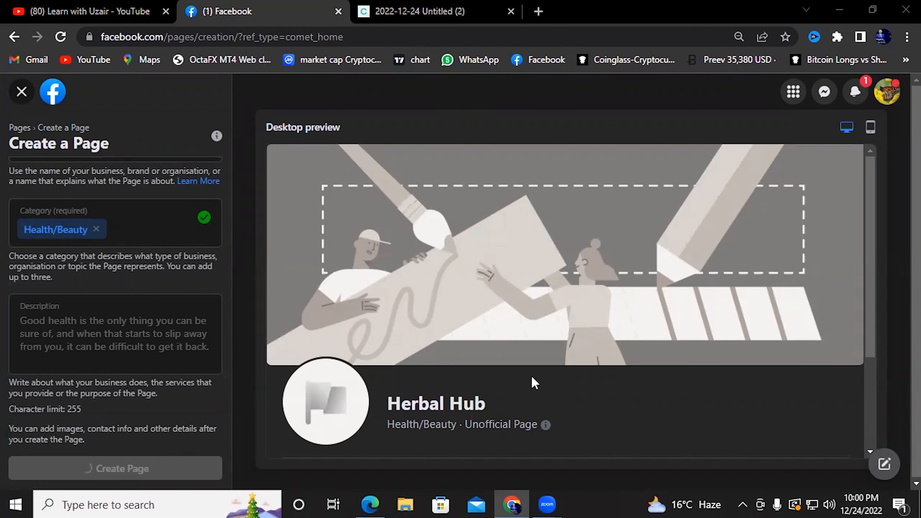
Scroll the Herbal Hub setup to the profile and cover photo section, then open a new tab
scroll(534, 382, "down", 3)
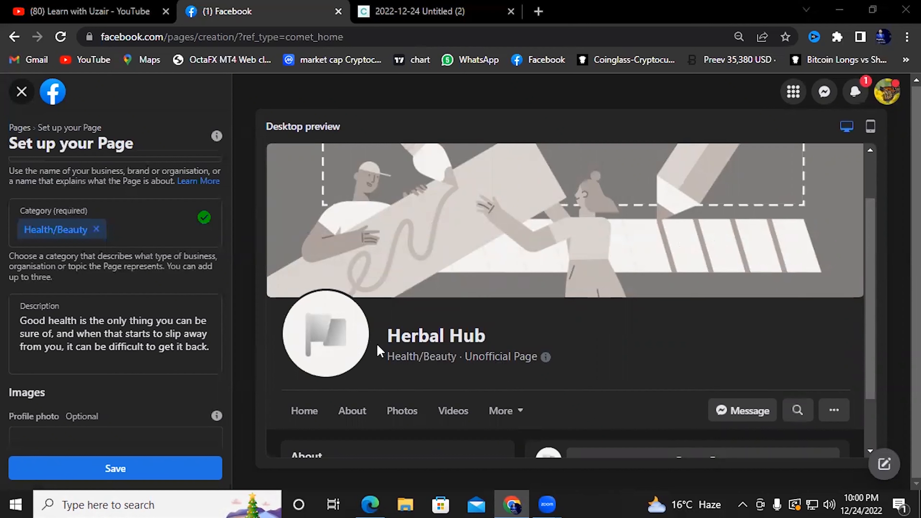
scroll(142, 436, "down", 4)
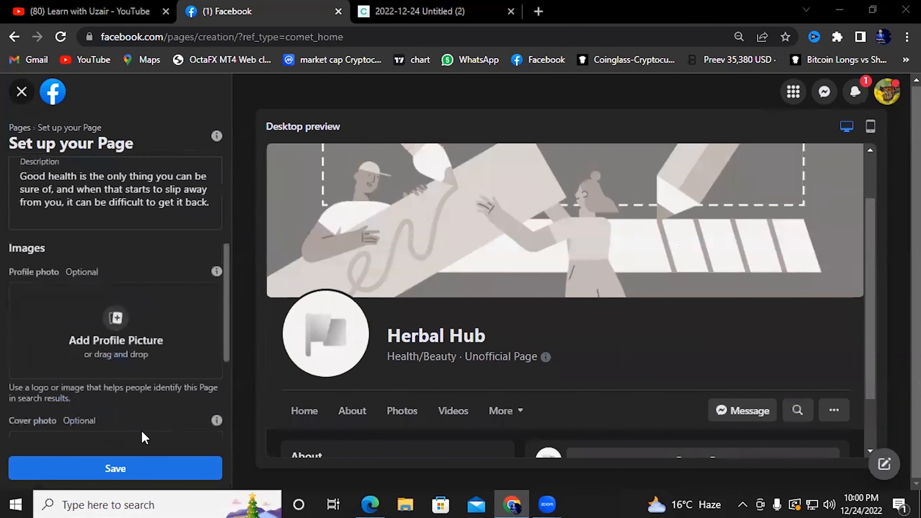
scroll(119, 322, "down", 4)
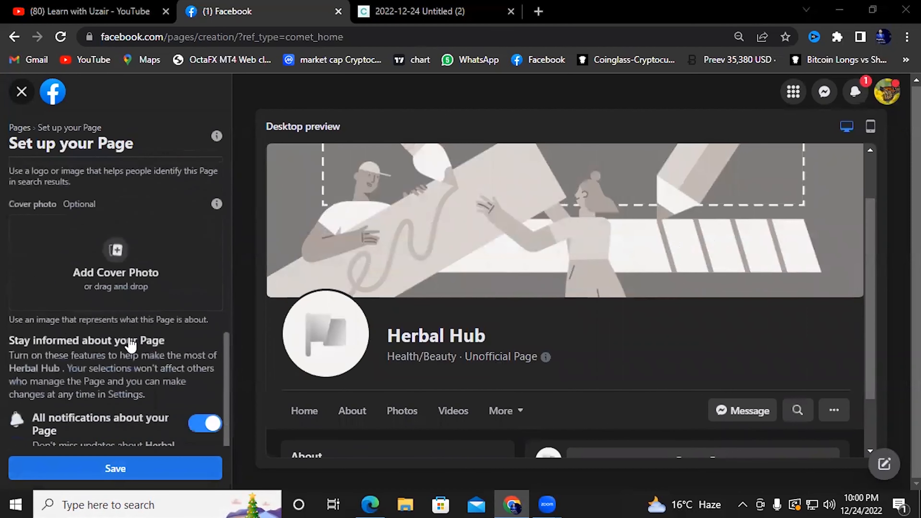
scroll(130, 345, "up", 4)
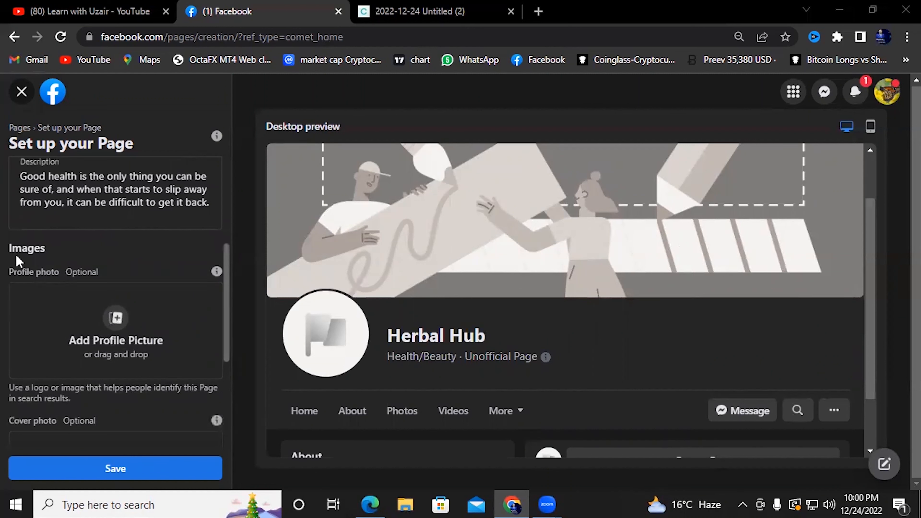
scroll(76, 325, "down", 2)
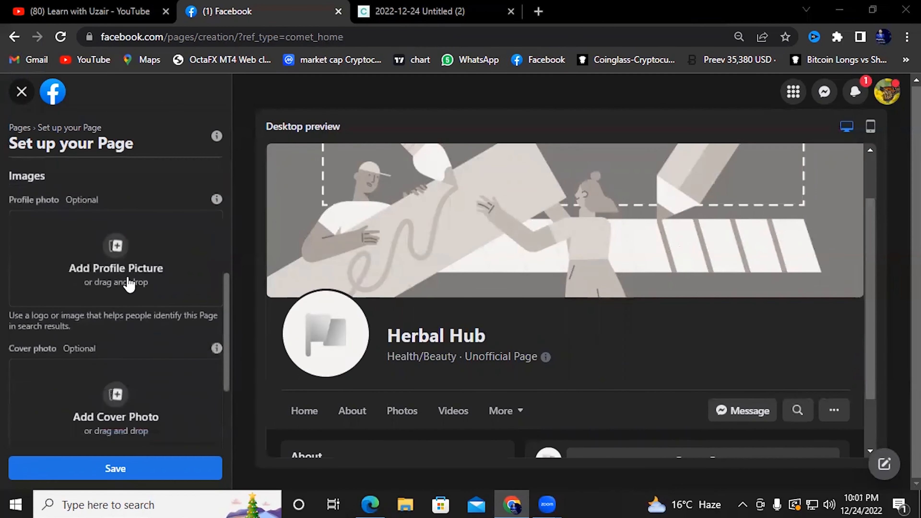
scroll(128, 285, "down", 2)
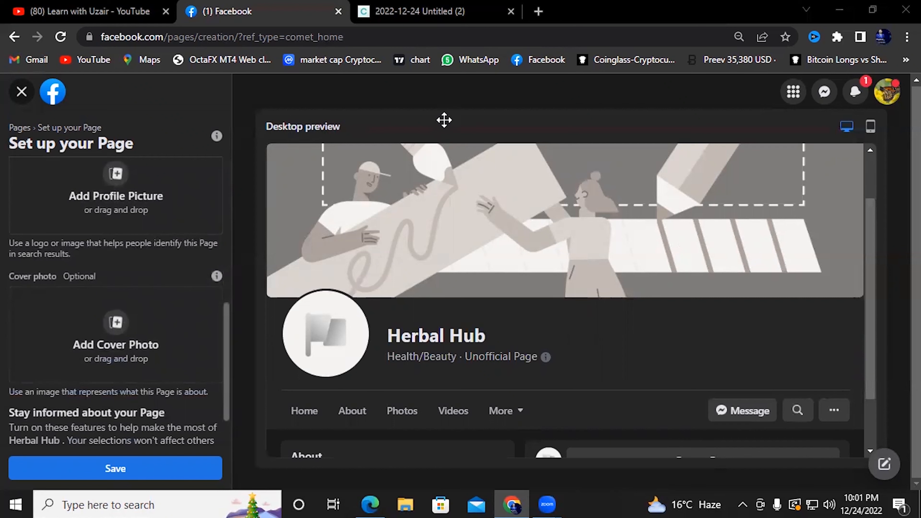
left_click(539, 11)
Search Google for 'herbal' and switch to the Images results
type("g")
key("Return")
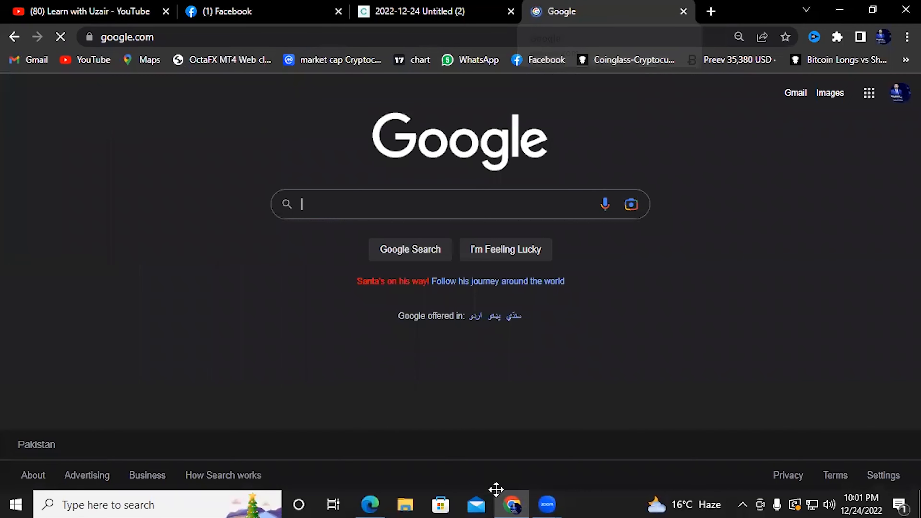
left_click(499, 203)
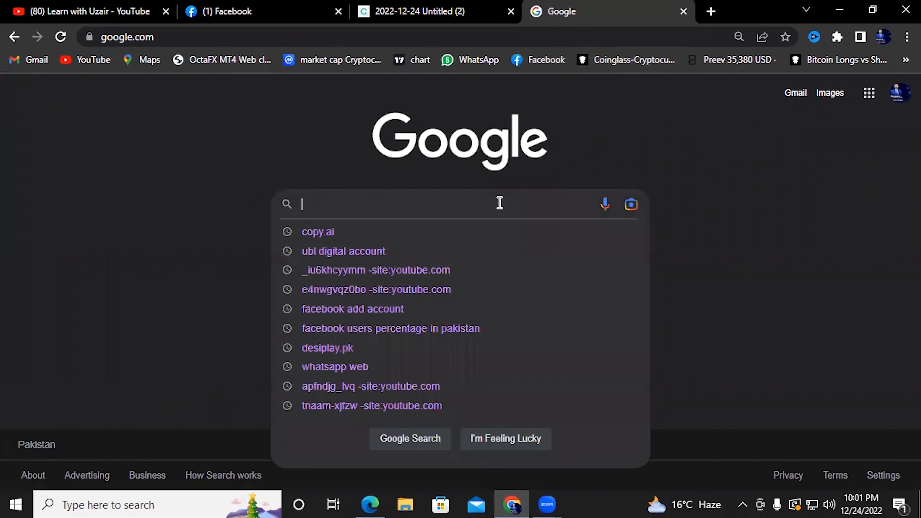
type("herbal")
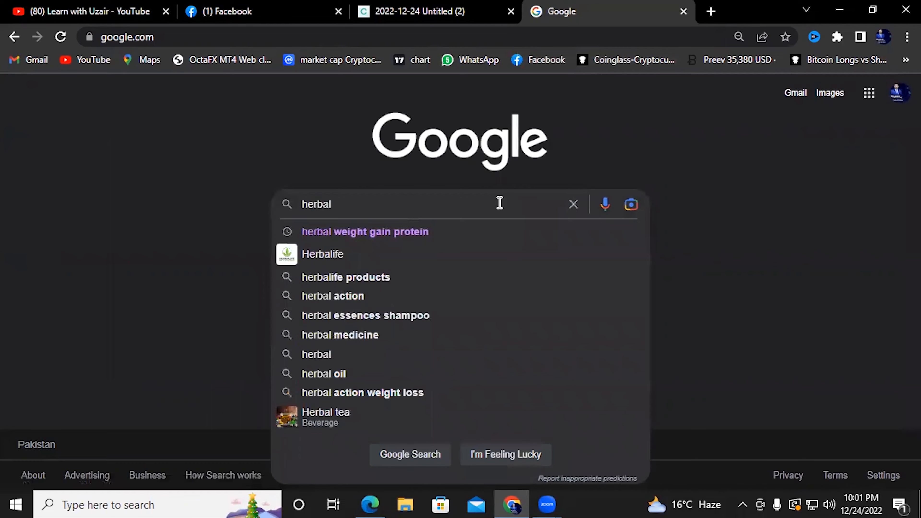
key("Return")
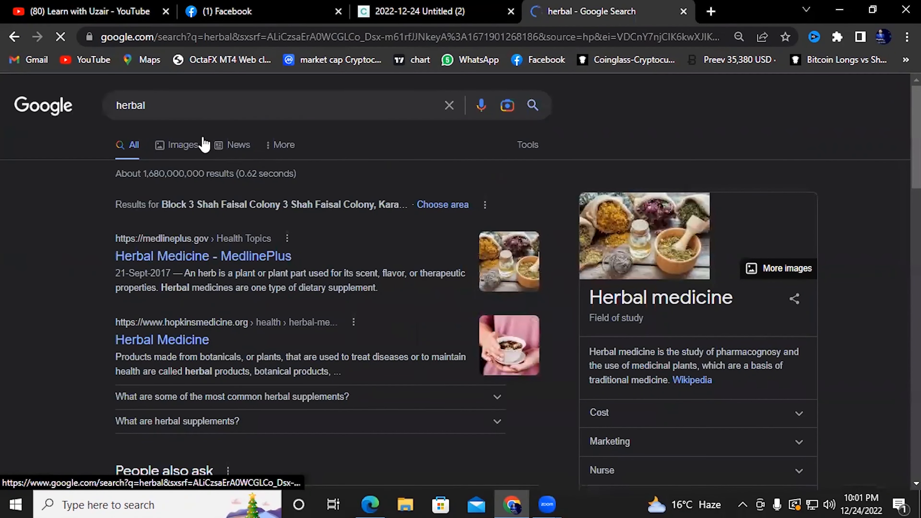
left_click(184, 144)
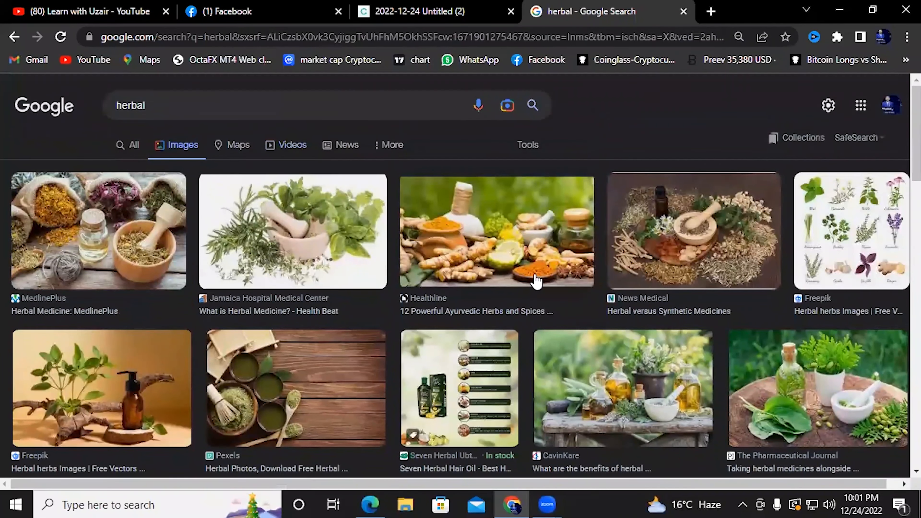
Open the News Medical herbal medicines image in a new tab and view it
right_click(694, 211)
left_click(718, 222)
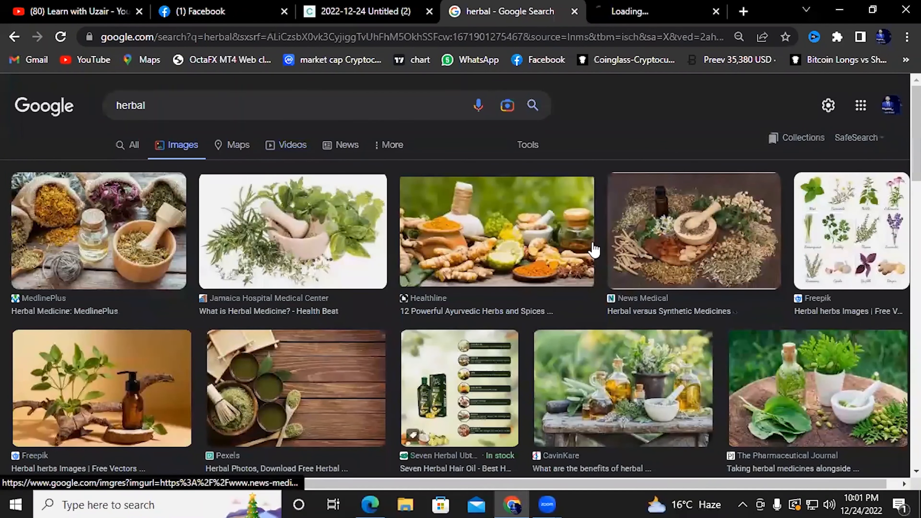
scroll(469, 236, "down", 3)
key("ctrl+Tab")
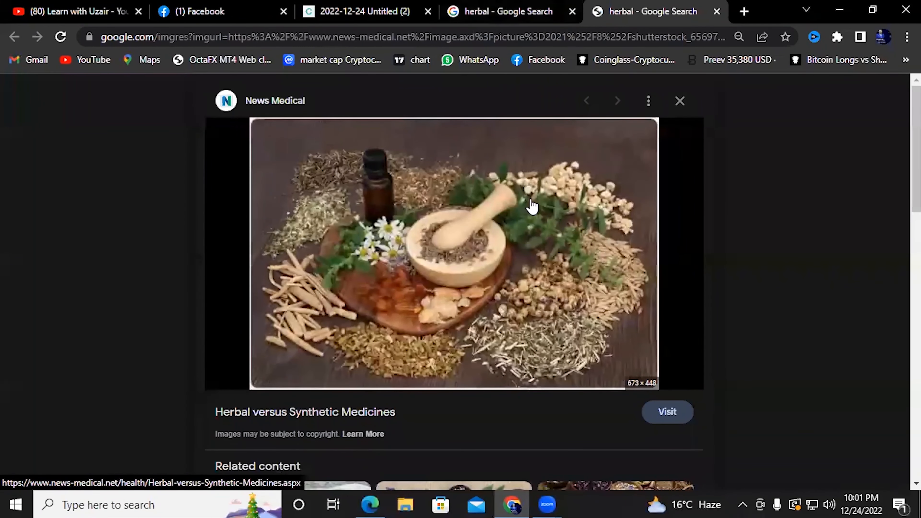
scroll(532, 206, "down", 1)
scroll(532, 207, "up", 1)
scroll(532, 207, "down", 5)
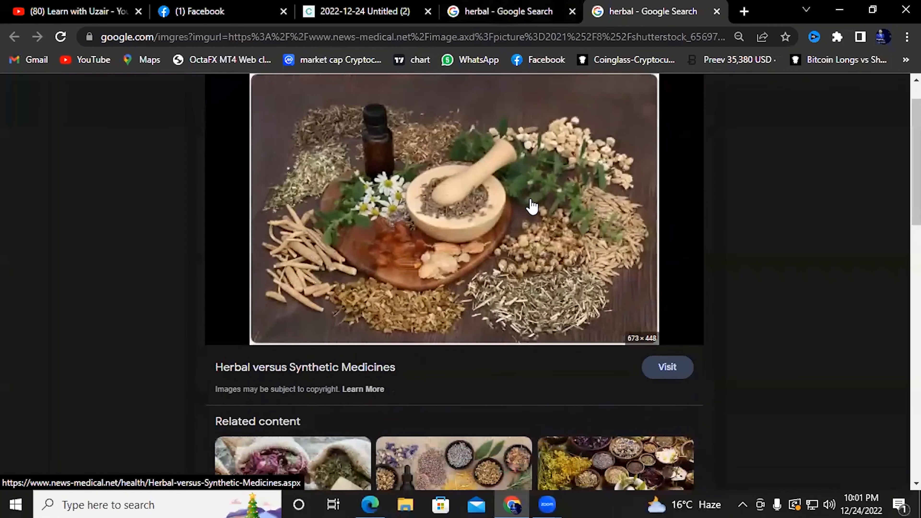
scroll(532, 207, "down", 9)
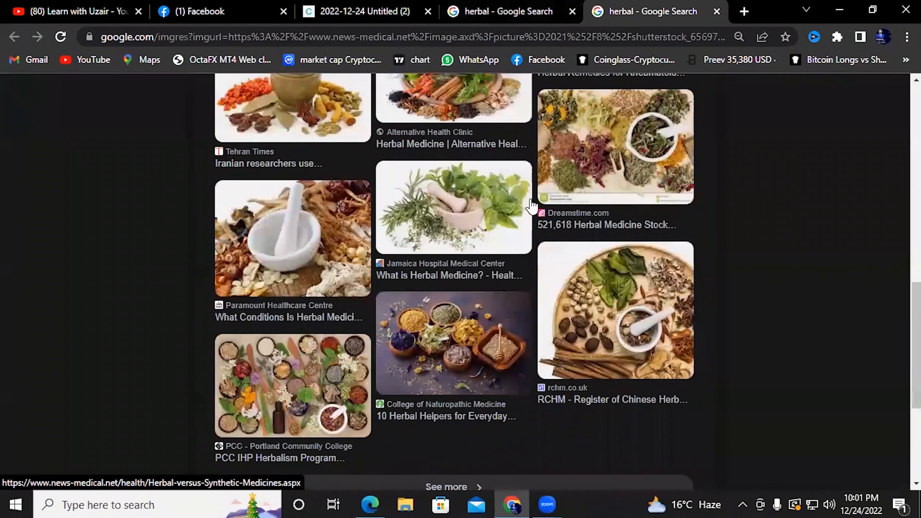
scroll(532, 207, "down", 2)
scroll(532, 207, "up", 10)
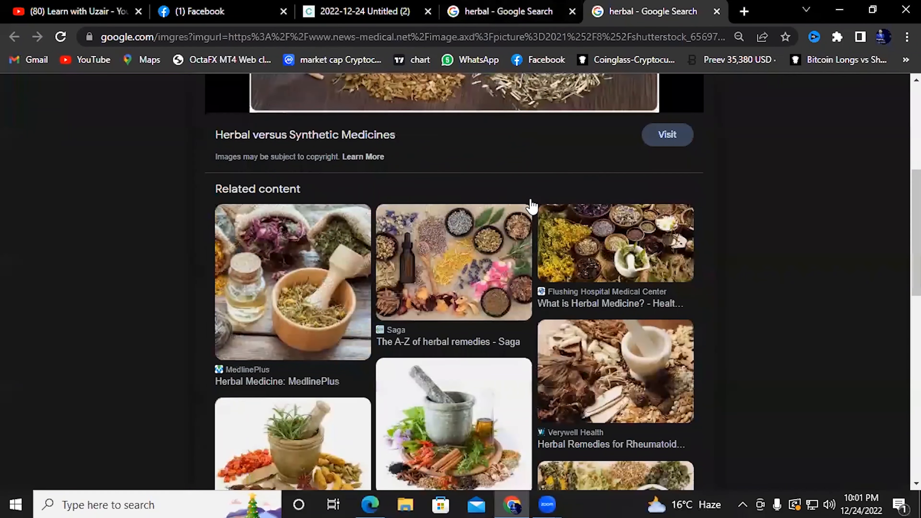
scroll(532, 207, "up", 6)
right_click(512, 180)
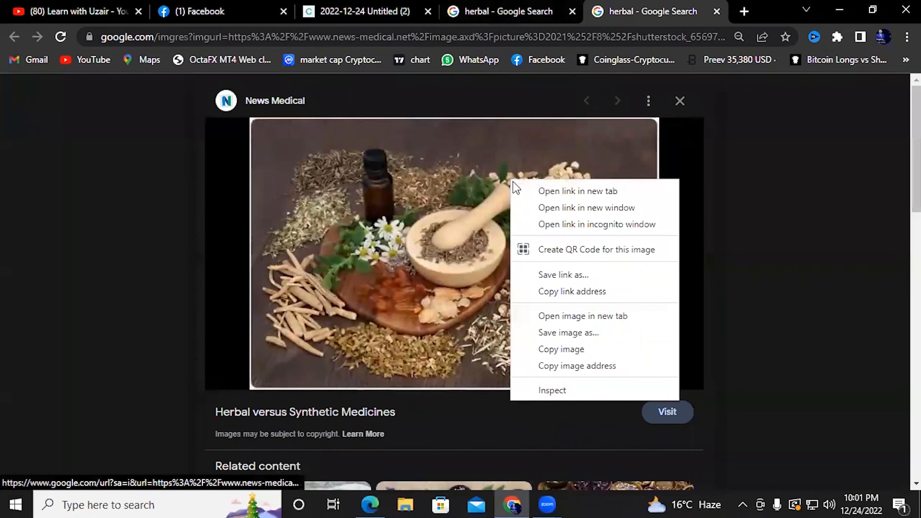
Abandon saving the News Medical image and close its tab
left_click(644, 337)
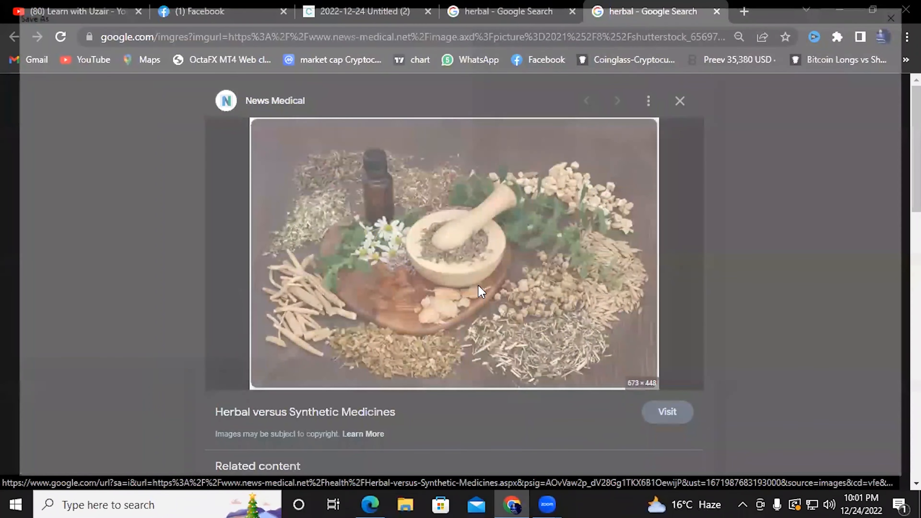
key("BackSpace")
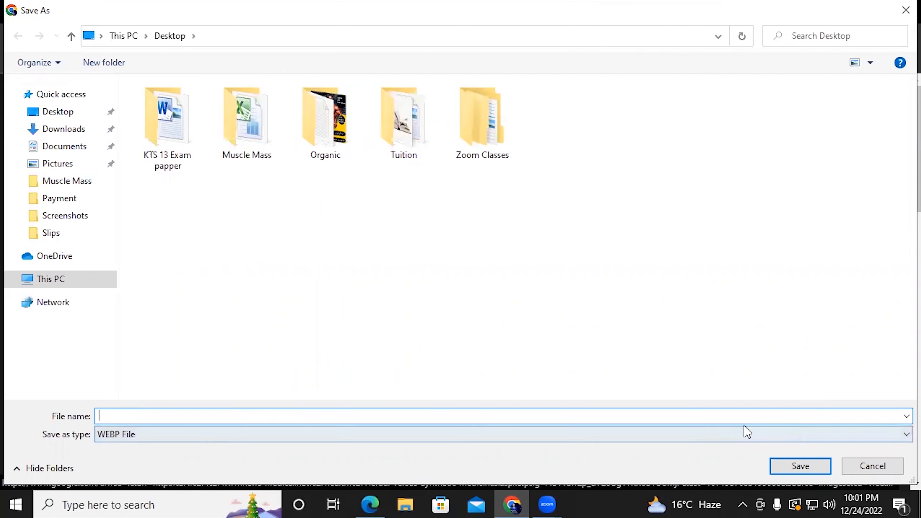
left_click(897, 465)
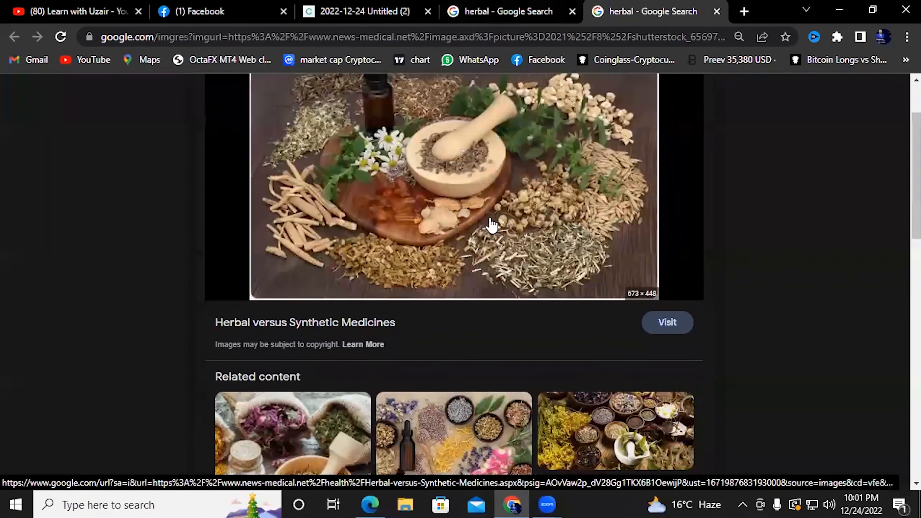
scroll(491, 225, "down", 7)
left_click(716, 12)
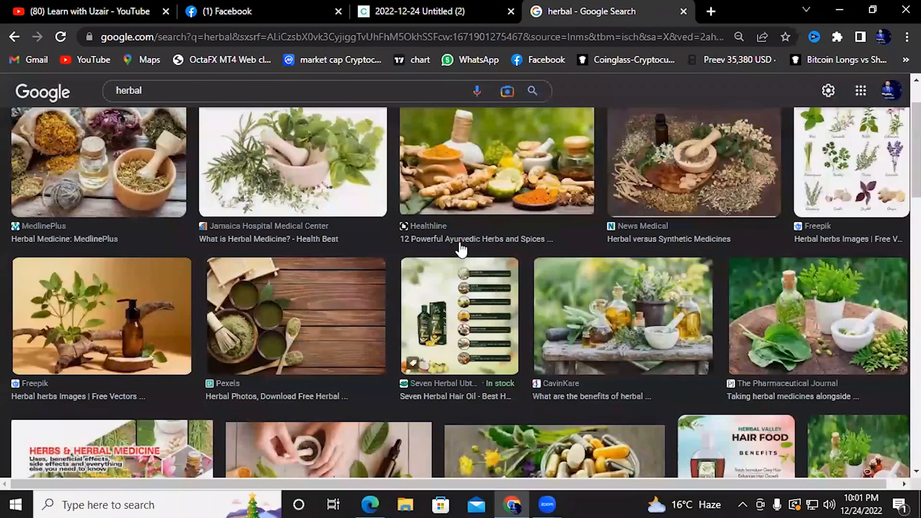
Save the Alamy herbal logo to the Desktop as Profile pic.jpg, then return to Facebook
scroll(319, 277, "down", 5)
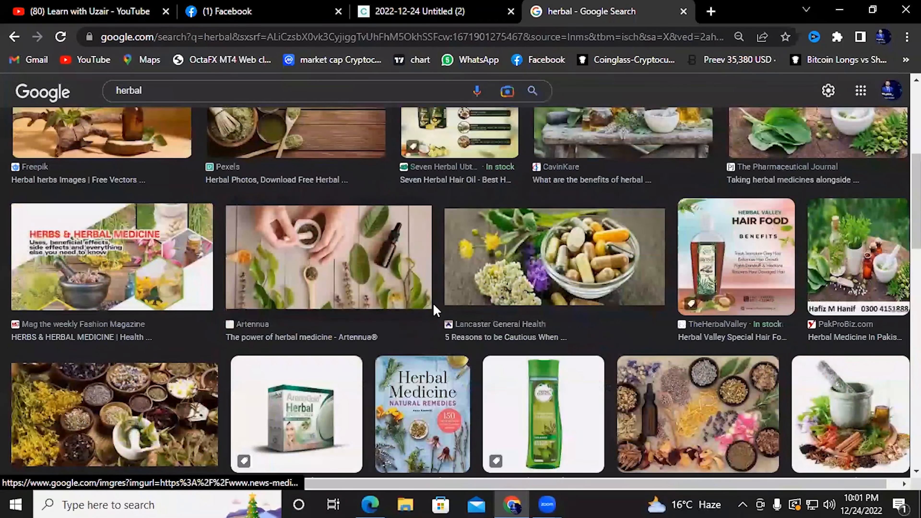
scroll(422, 308, "down", 3)
scroll(424, 310, "down", 7)
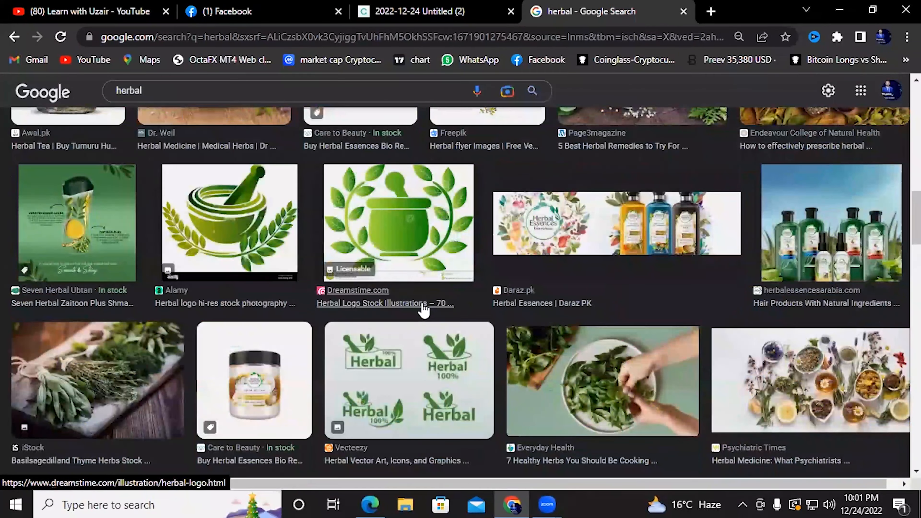
right_click(234, 189)
left_click(301, 200)
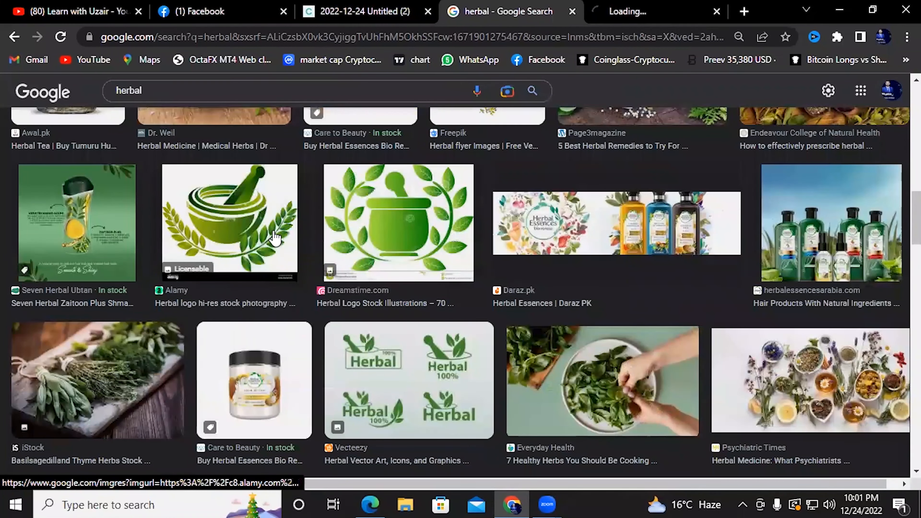
left_click(644, 5)
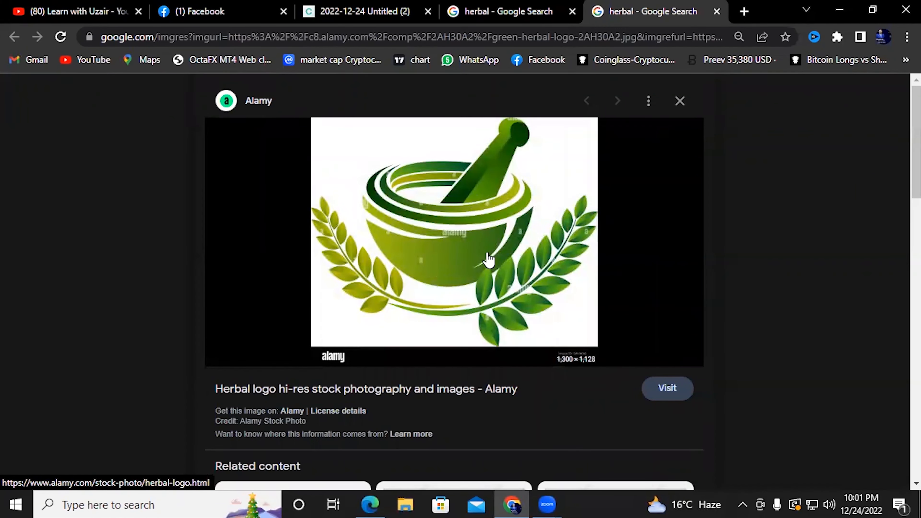
right_click(506, 175)
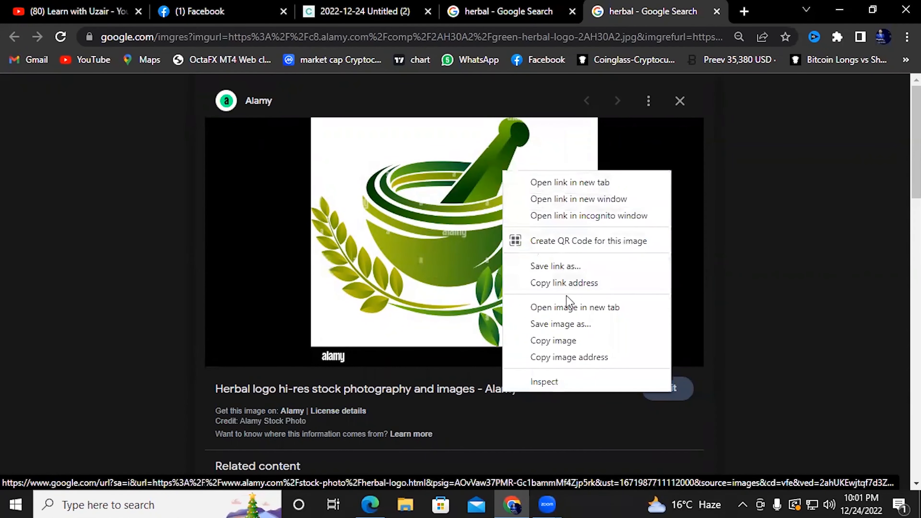
left_click(587, 326)
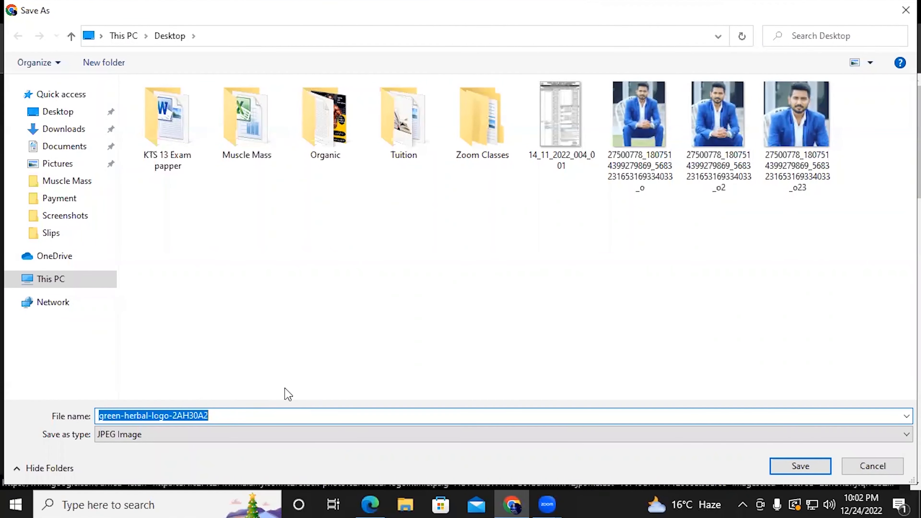
type("Profile pic")
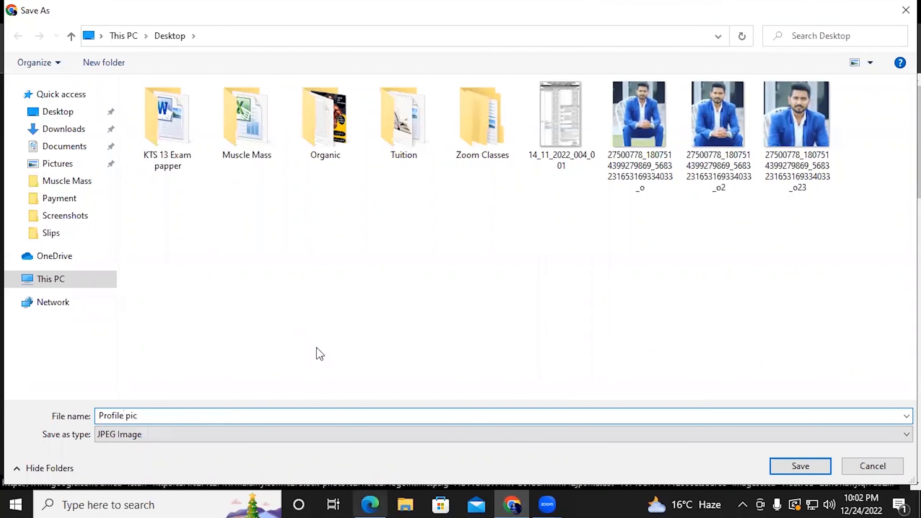
left_click(52, 113)
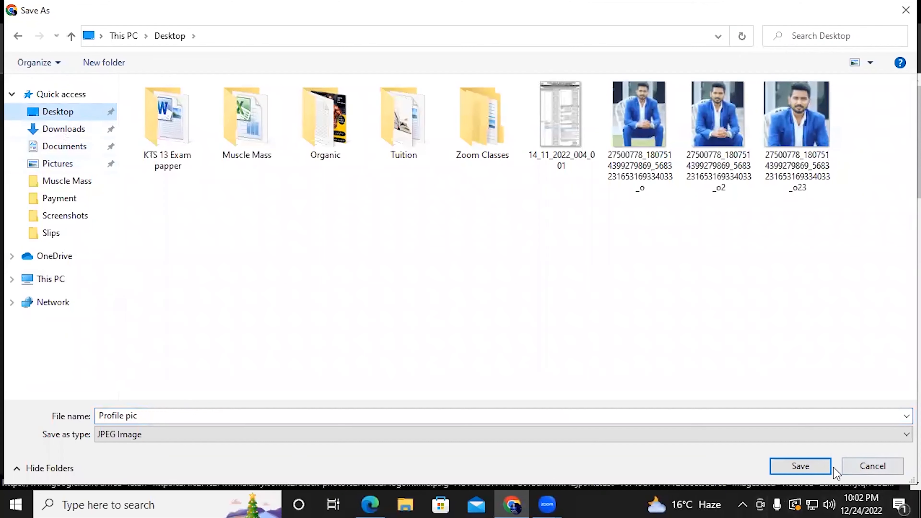
left_click(821, 468)
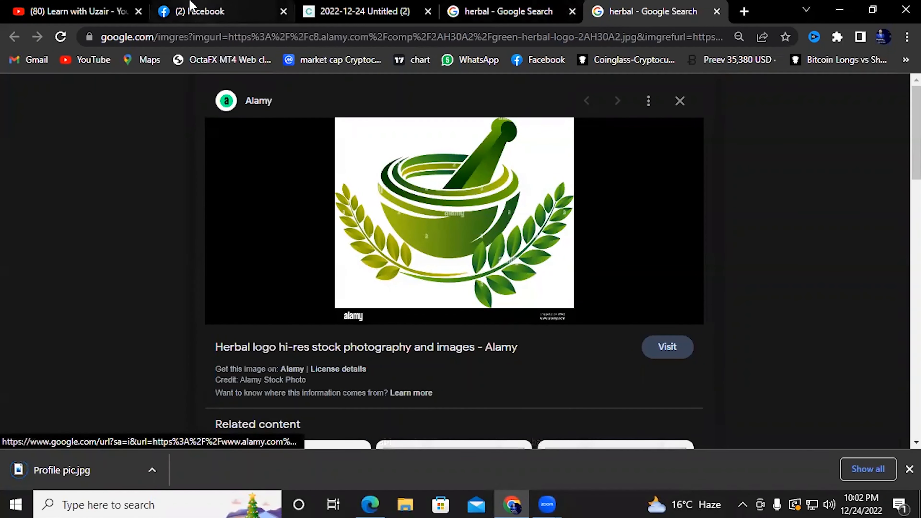
left_click(203, 11)
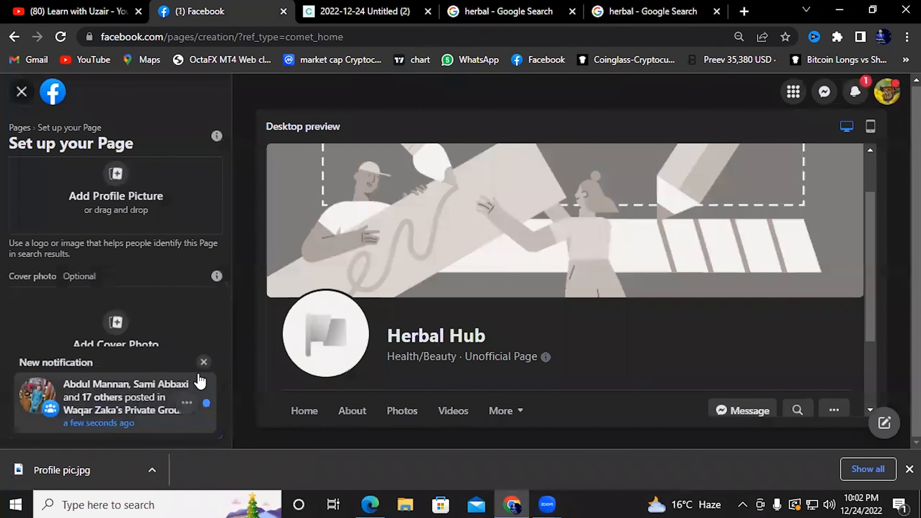
left_click(203, 362)
left_click(126, 192)
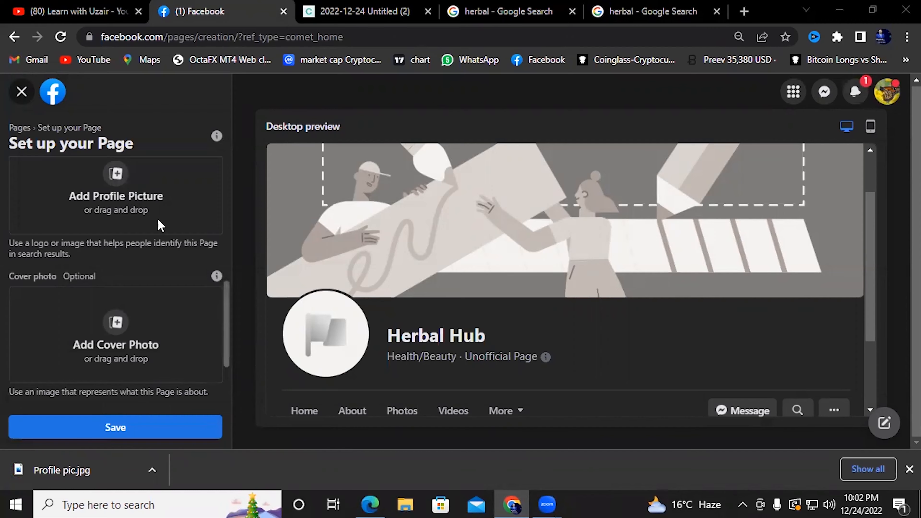
double_click(246, 229)
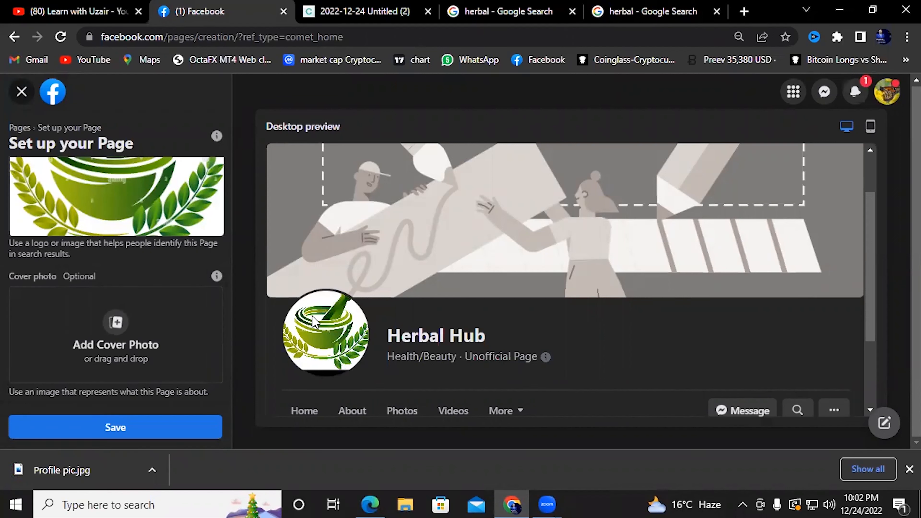
Cancel adding a cover photo and go back to the herbal Google image results
left_click(115, 328)
key("Escape")
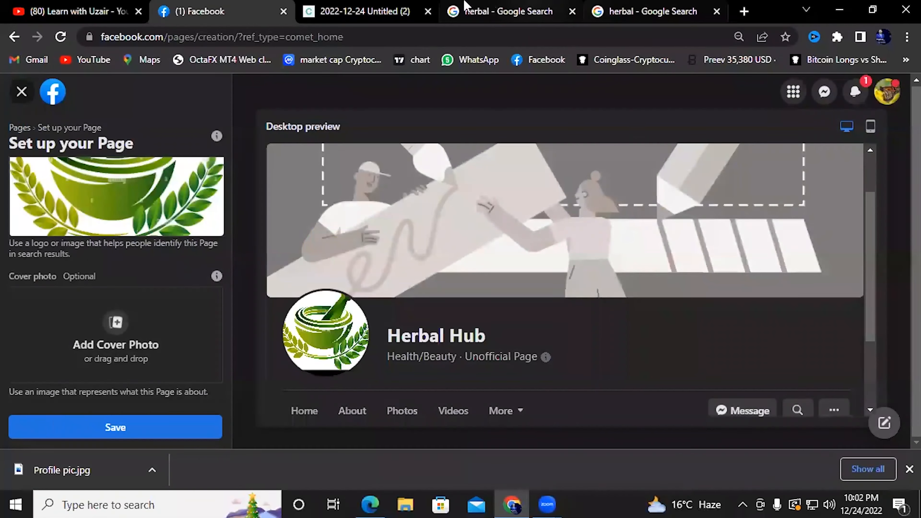
left_click(653, 11)
left_click(488, 7)
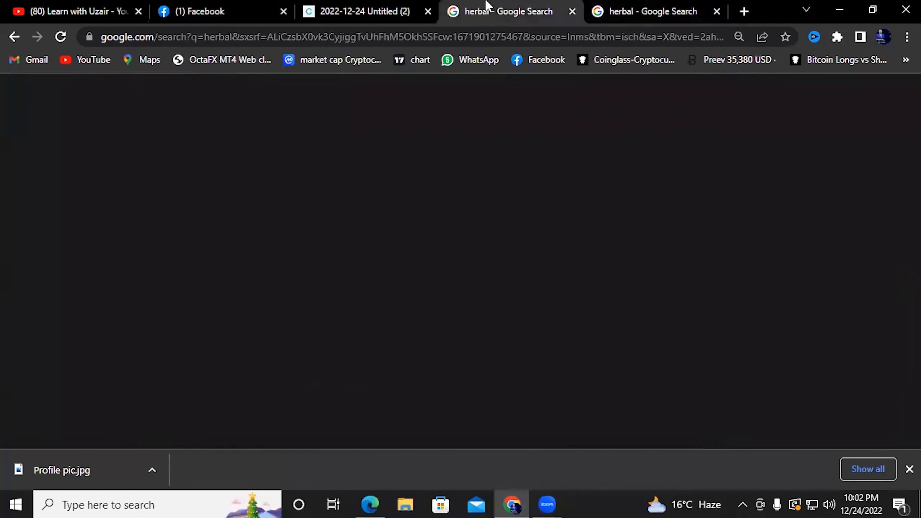
Open the fresh-herbs image result in a new tab
scroll(592, 242, "down", 5)
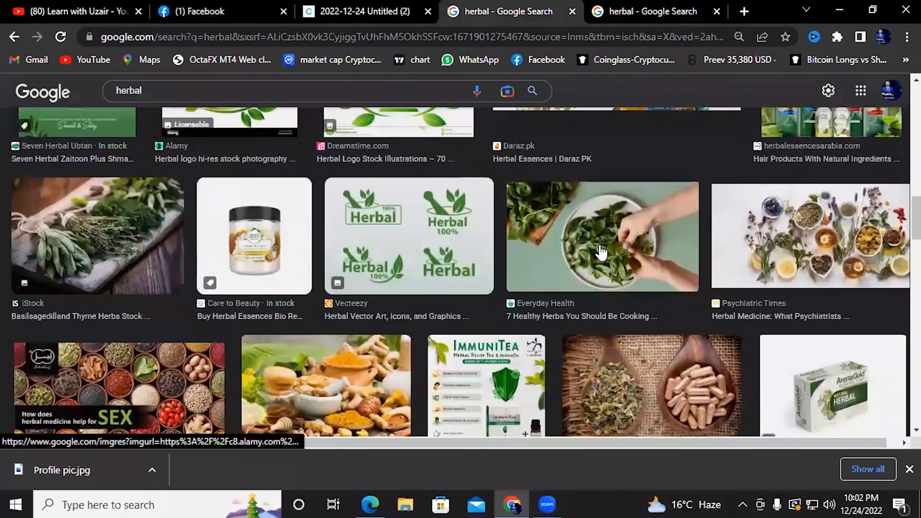
scroll(412, 248, "down", 2)
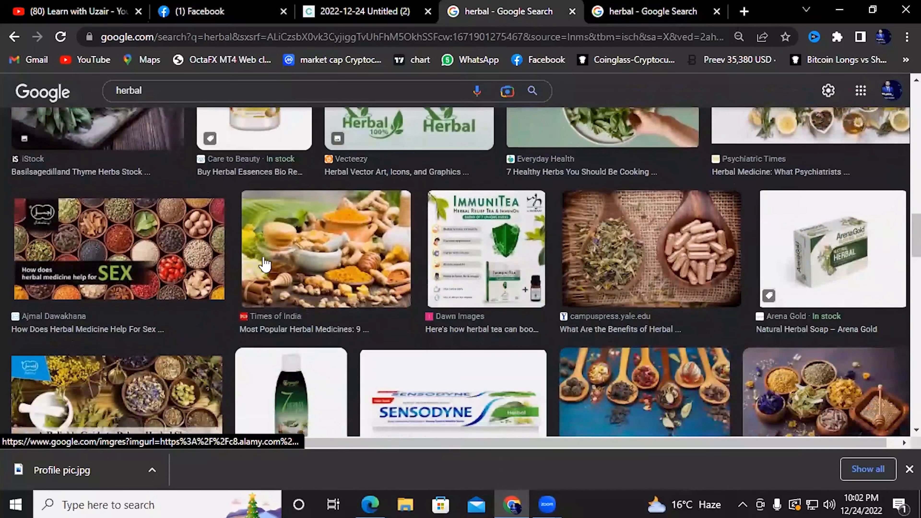
scroll(497, 304, "down", 4)
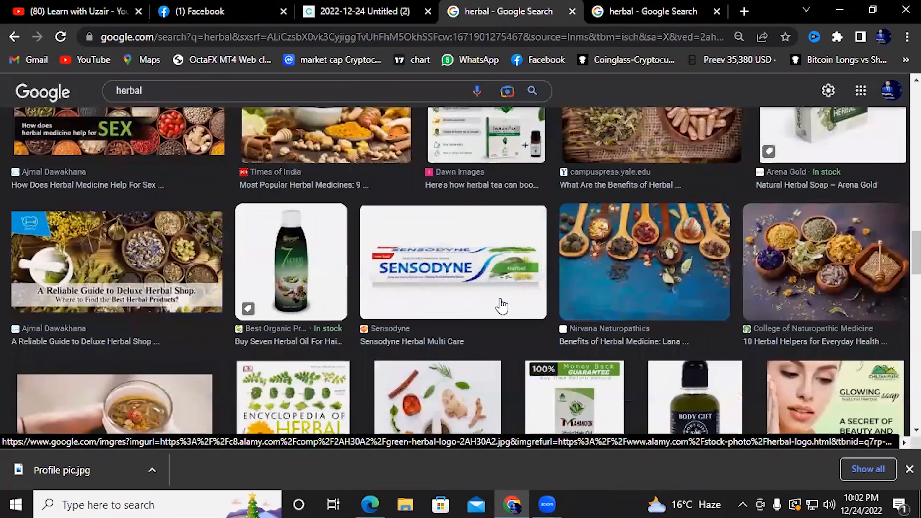
scroll(502, 307, "down", 10)
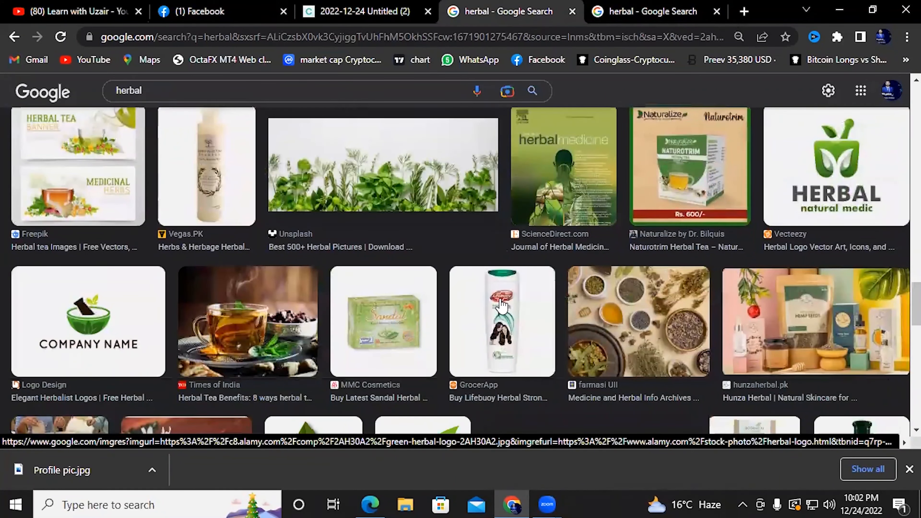
right_click(400, 171)
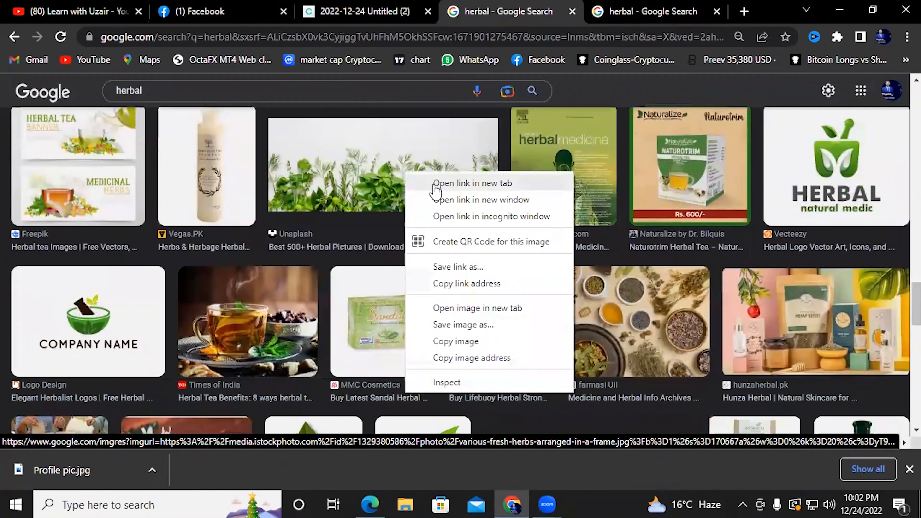
left_click(433, 184)
left_click(533, 7)
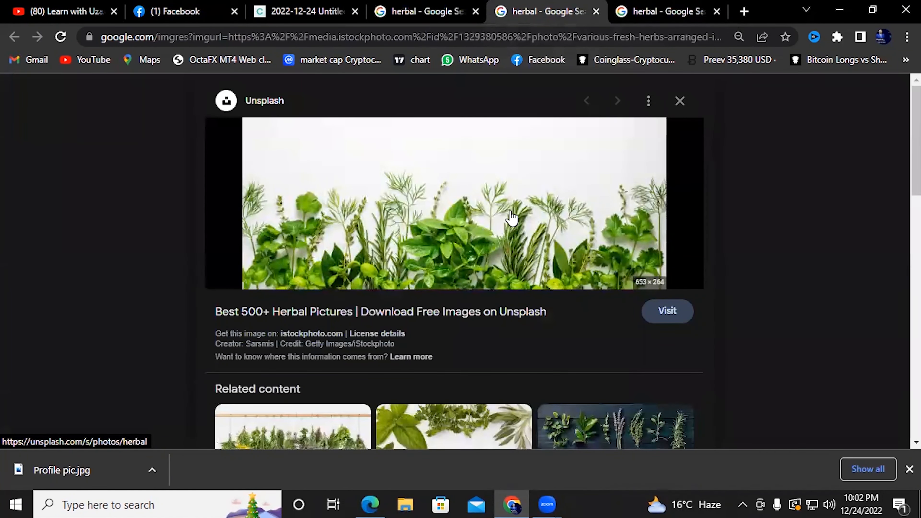
Save the herbs image to the Desktop as 'Cover photo'
right_click(469, 160)
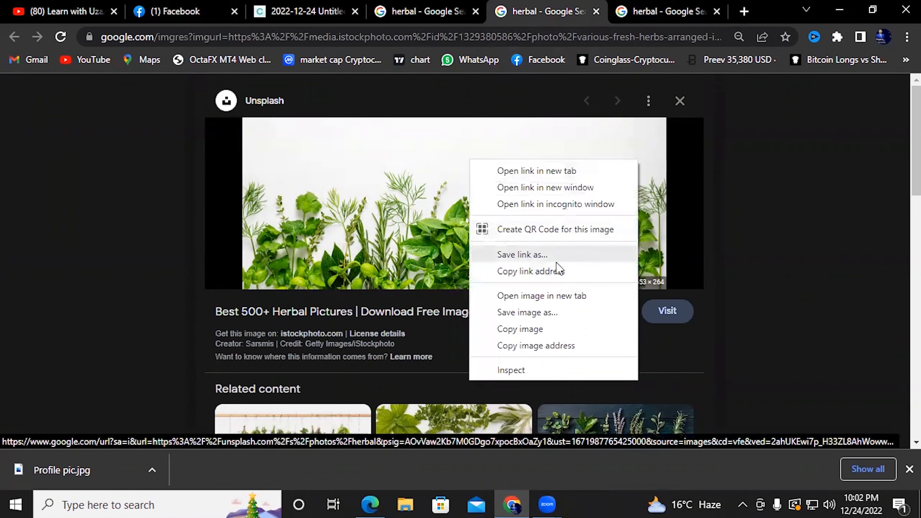
left_click(581, 312)
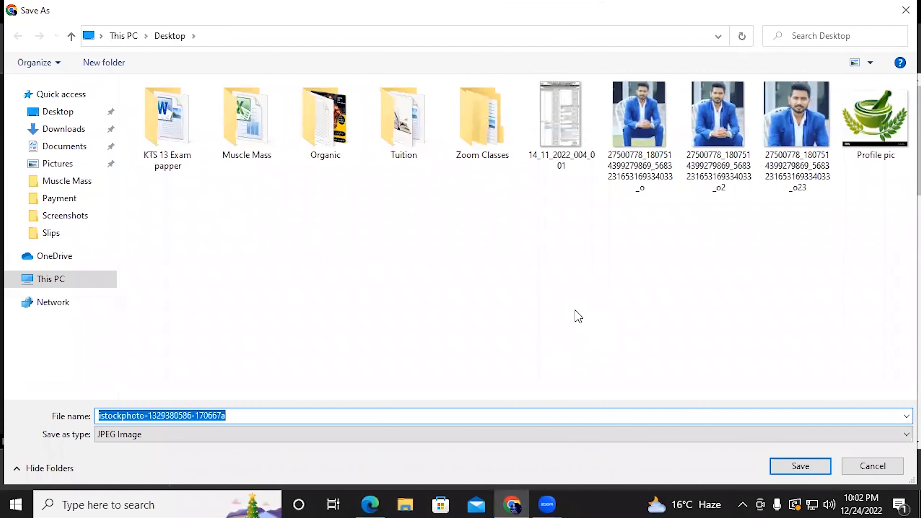
type("Cover photo")
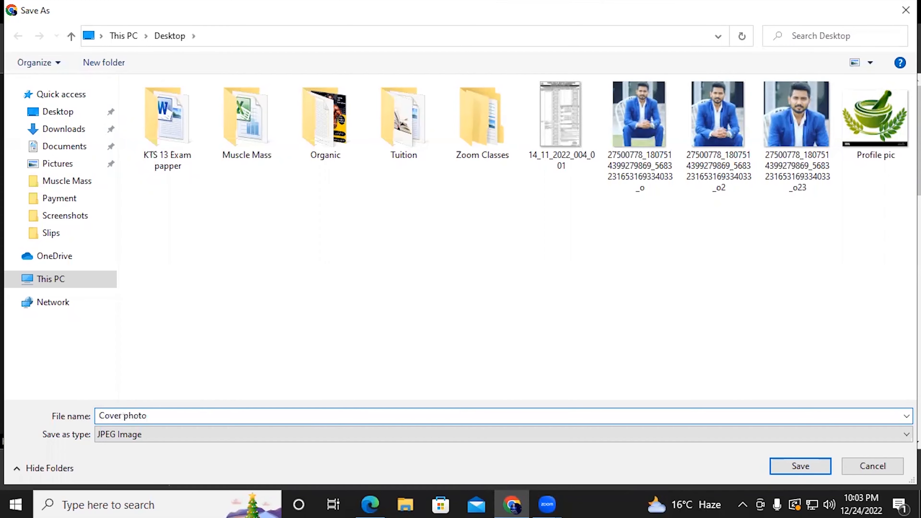
key("Return")
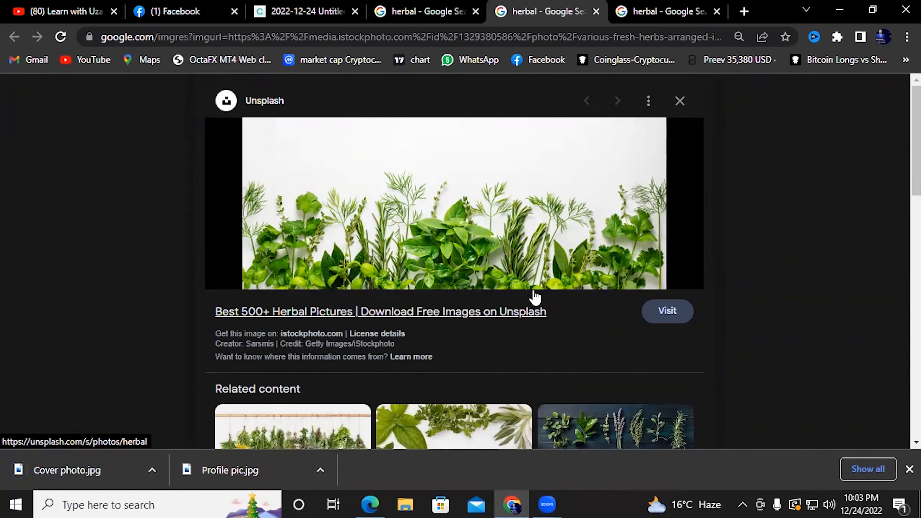
left_click(196, 11)
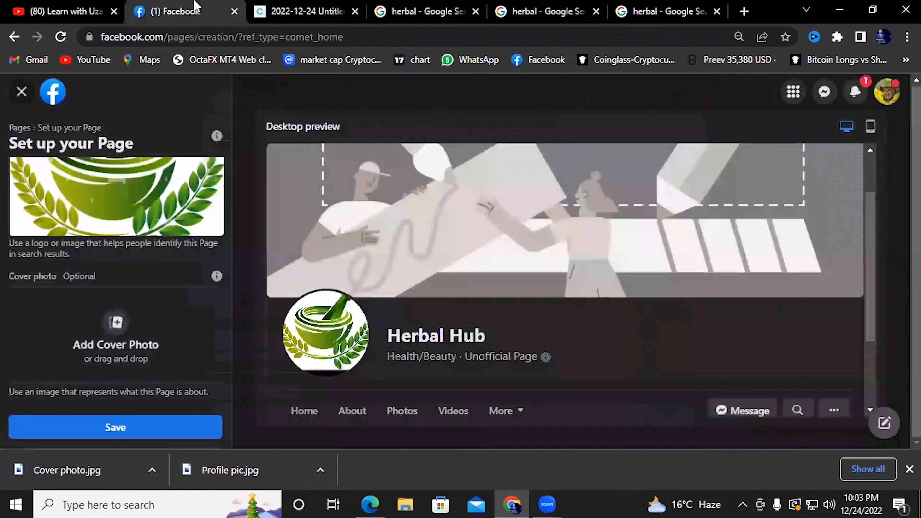
Load the 'Cover photo' file as Herbal Hub's cover image and save the page setup
left_click(123, 339)
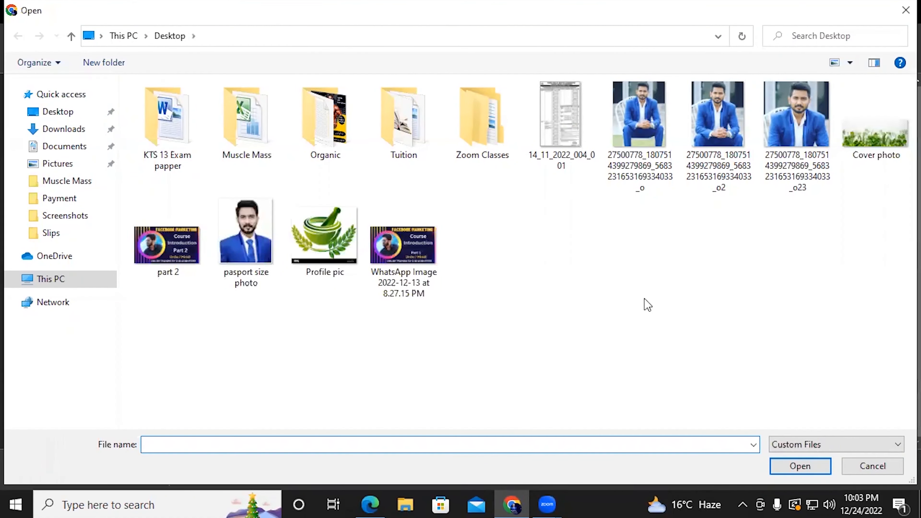
left_click(881, 140)
double_click(881, 140)
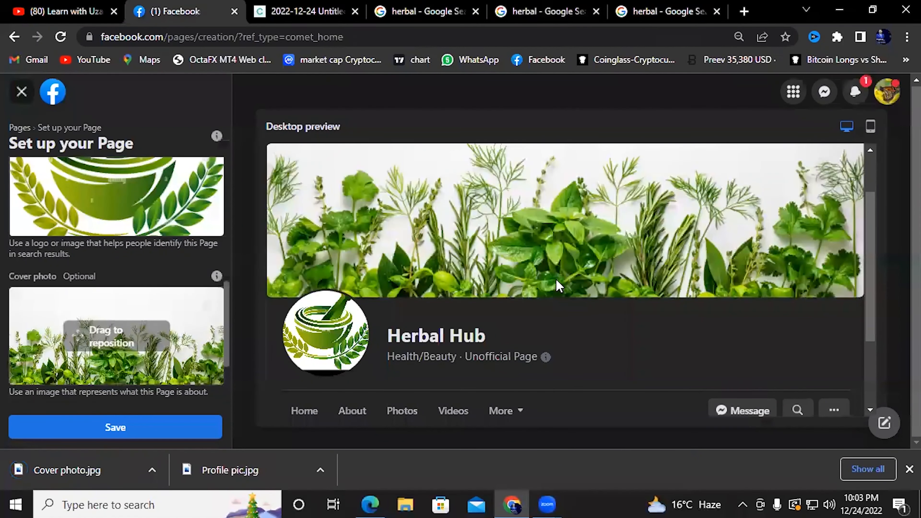
scroll(494, 298, "down", 3)
scroll(441, 297, "up", 3)
scroll(441, 298, "up", 2)
scroll(435, 283, "down", 5)
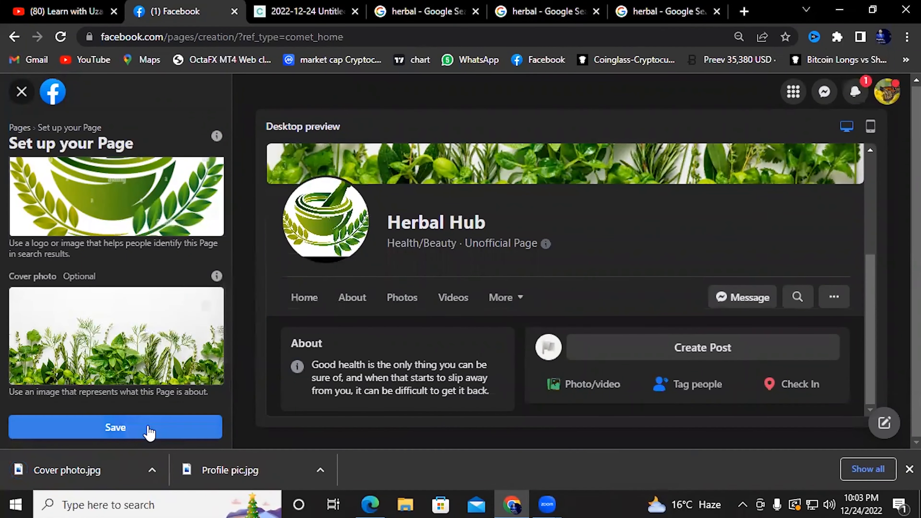
left_click(148, 432)
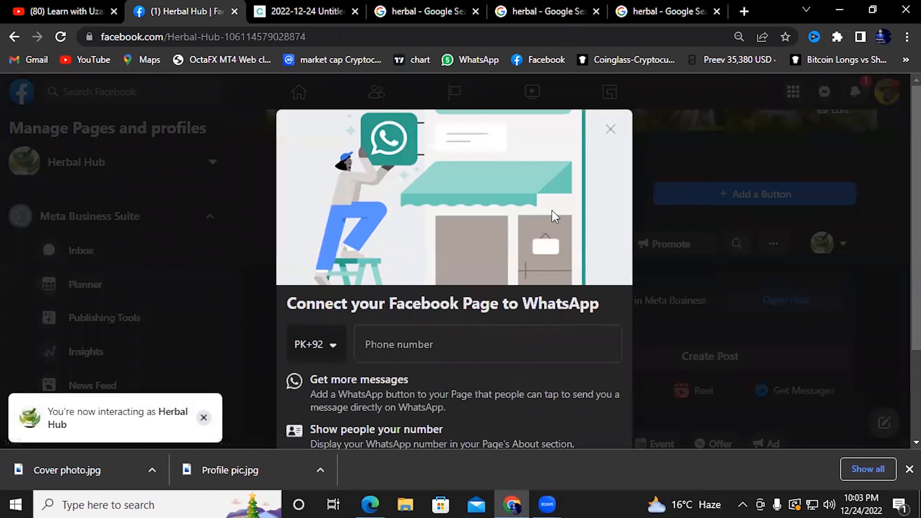
Scroll the Connect to WhatsApp dialog and highlight the word WhatsApp in its heading
scroll(530, 271, "down", 2)
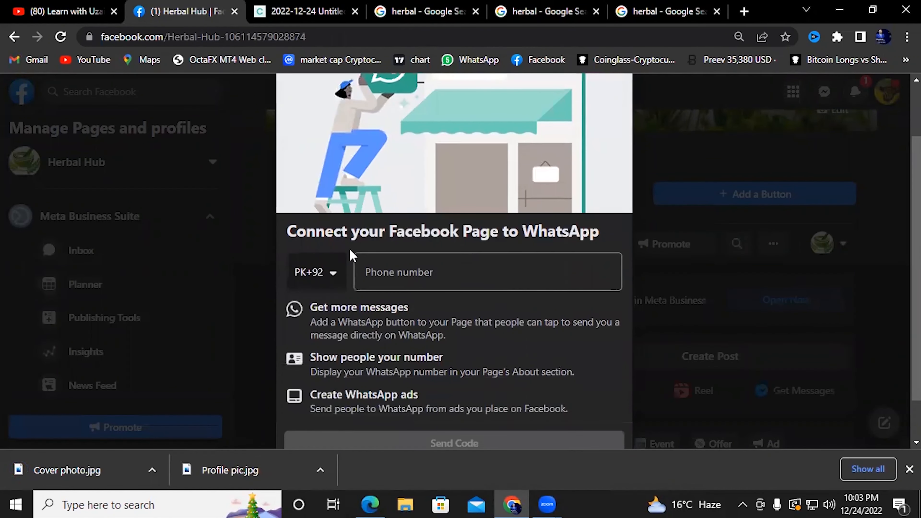
scroll(384, 243, "up", 2)
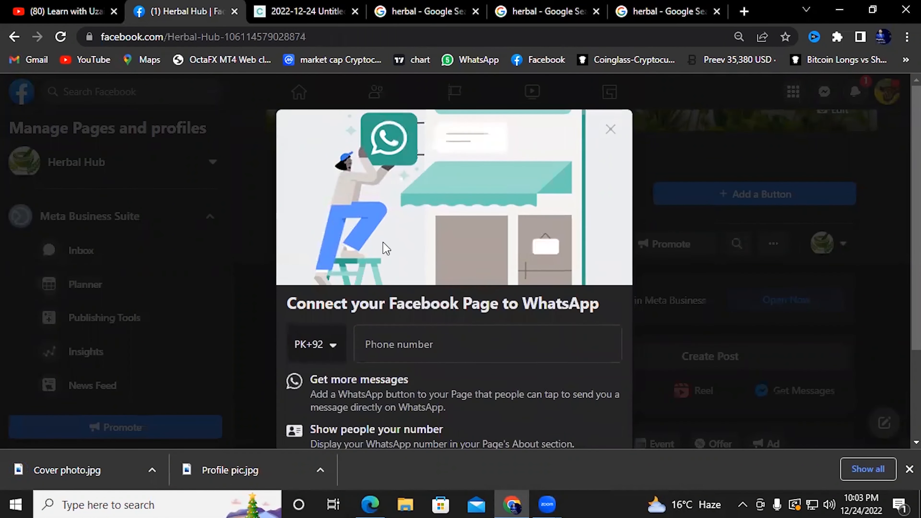
scroll(386, 249, "down", 2)
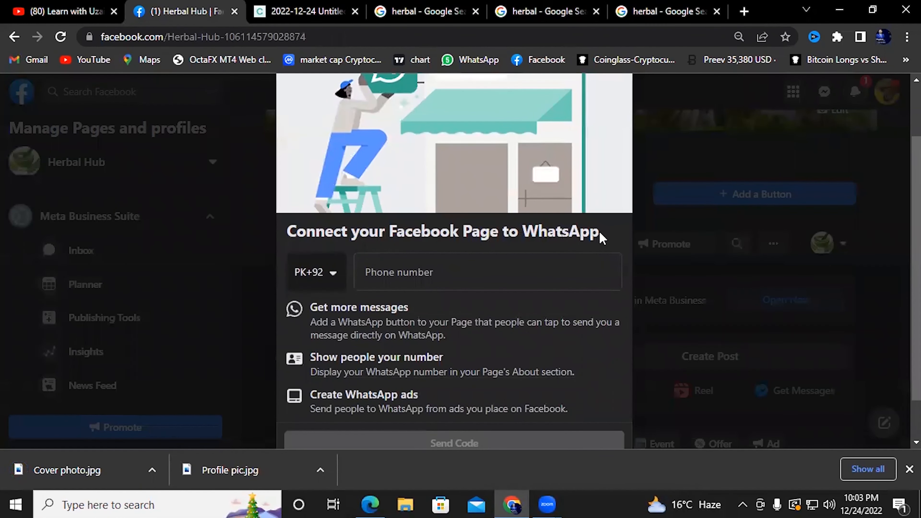
left_click_drag(599, 233, 530, 232)
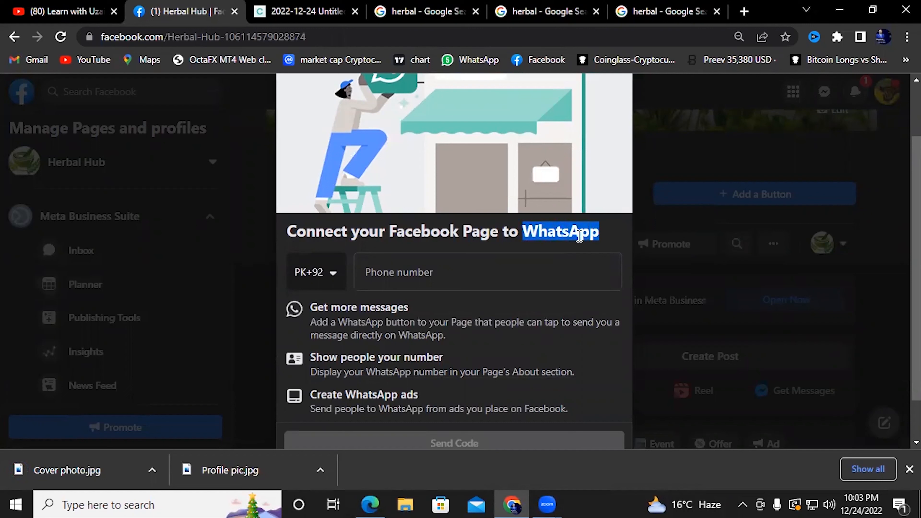
left_click(604, 235)
double_click(593, 233)
left_click(557, 241)
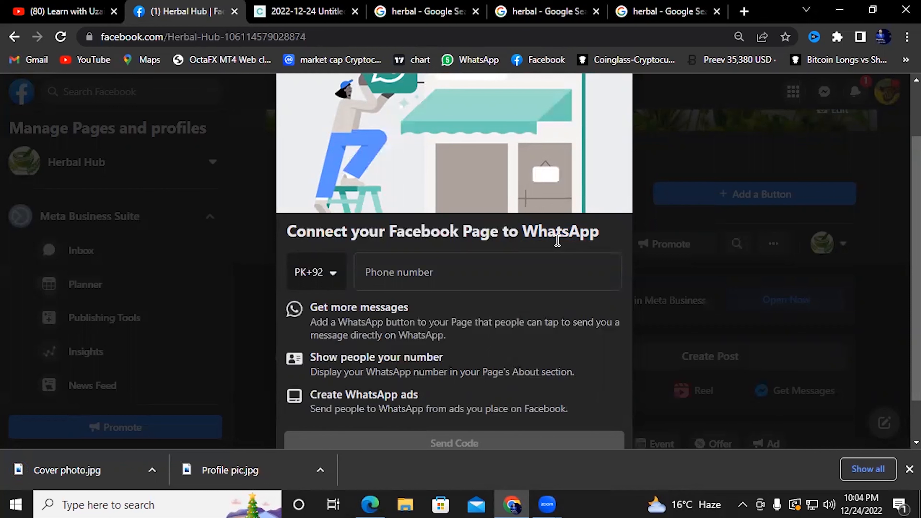
Close the WhatsApp prompt and confirm Leave without adding a number
scroll(557, 244, "down", 1)
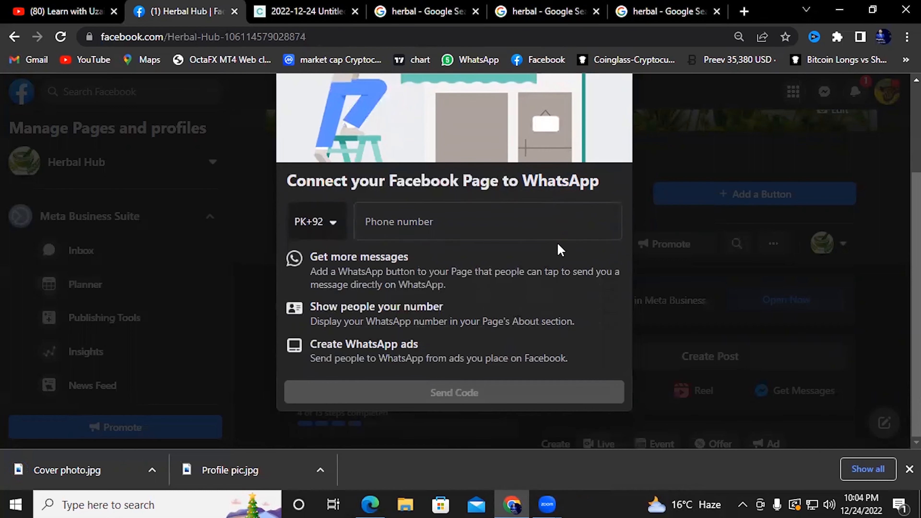
scroll(562, 294, "up", 3)
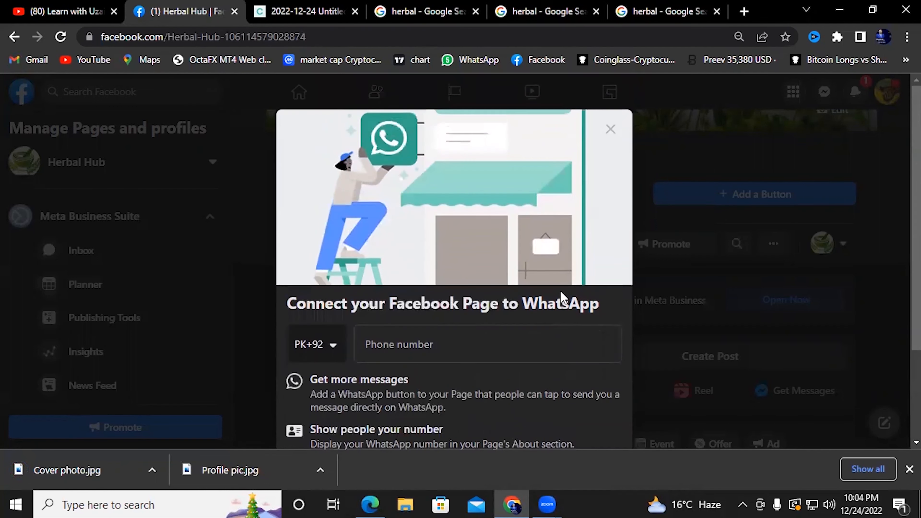
left_click(609, 130)
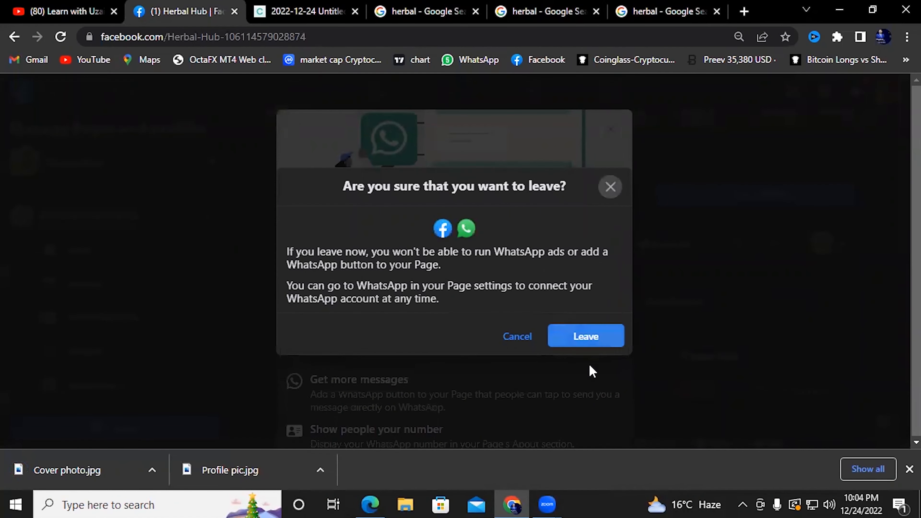
left_click(593, 341)
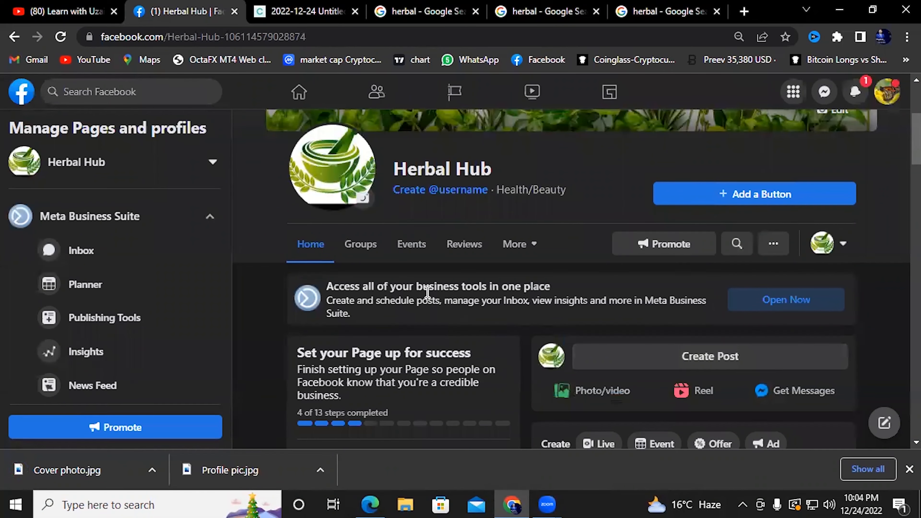
Scroll up to the Herbal Hub page title and highlight it
scroll(451, 286, "up", 4)
scroll(455, 295, "down", 12)
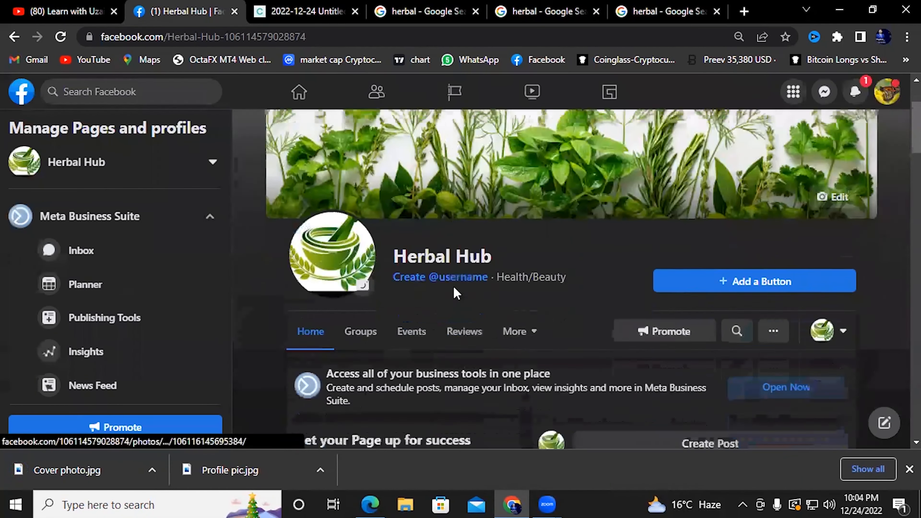
scroll(454, 294, "up", 10)
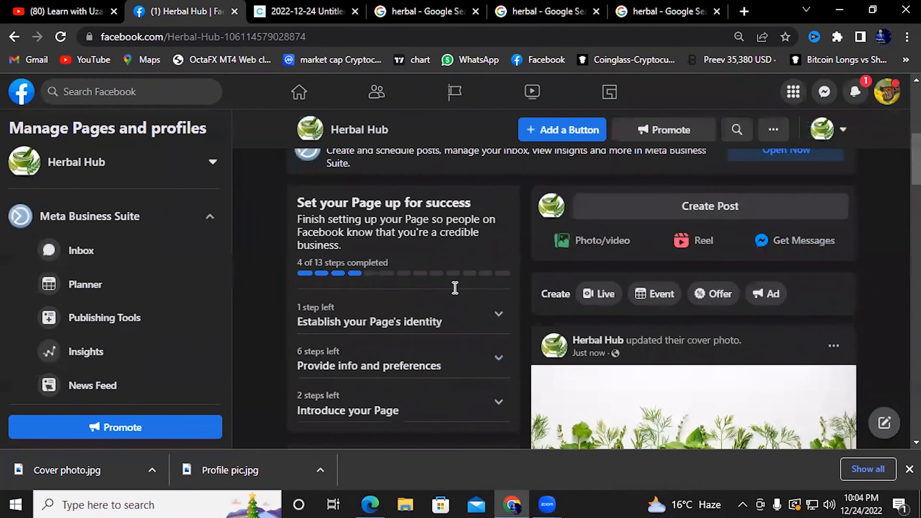
scroll(545, 296, "up", 4)
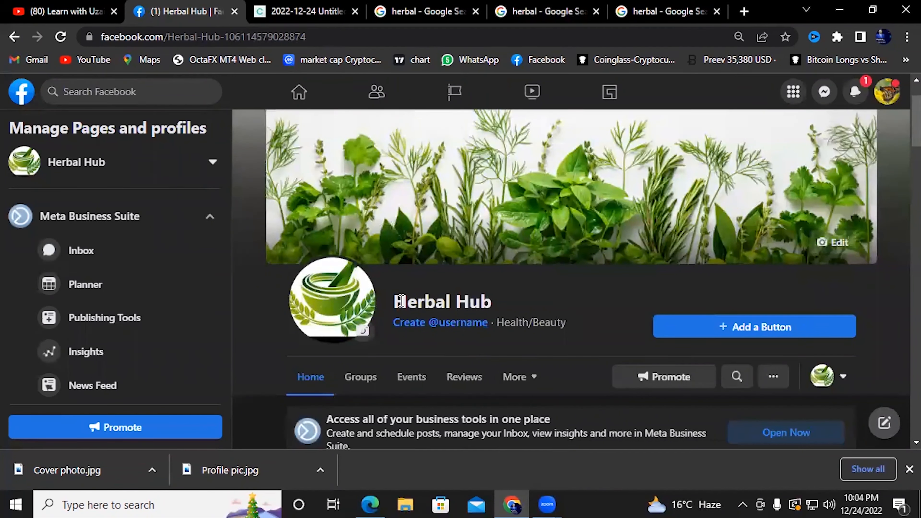
left_click_drag(401, 300, 389, 326)
left_click(496, 304)
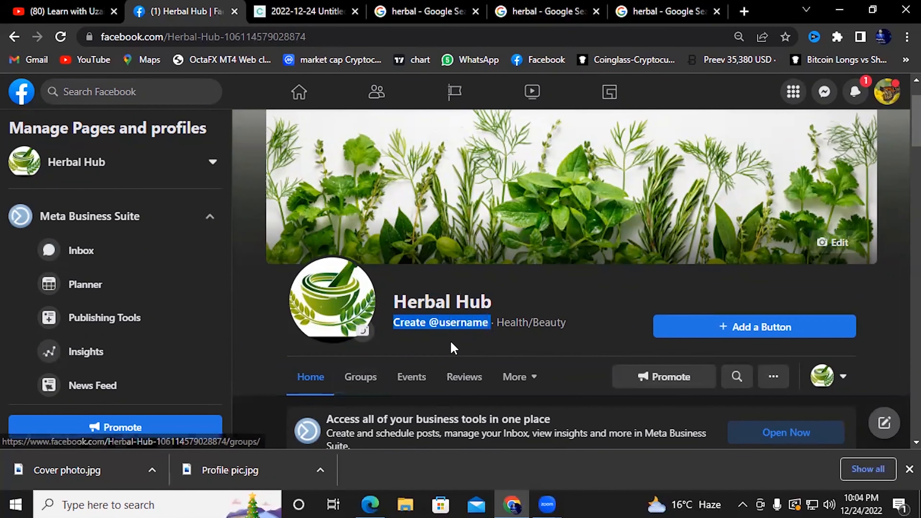
left_click(451, 324)
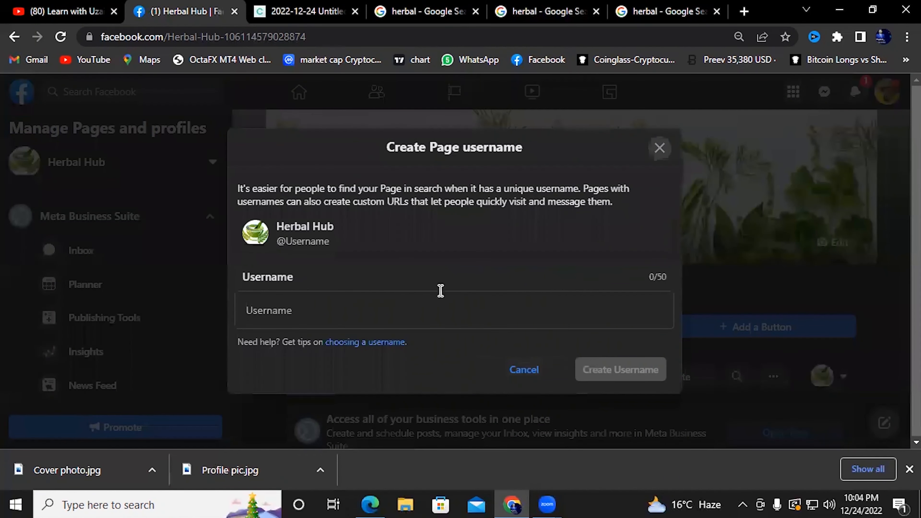
left_click(331, 300)
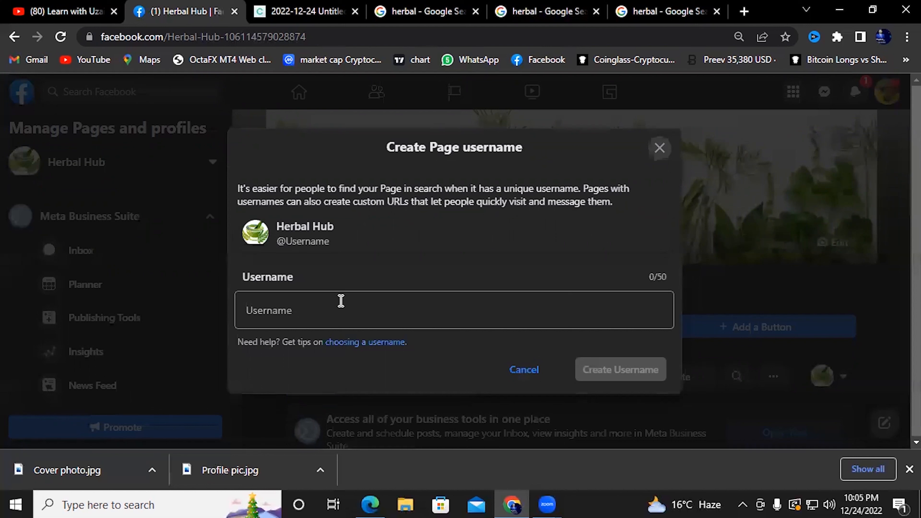
left_click(340, 301)
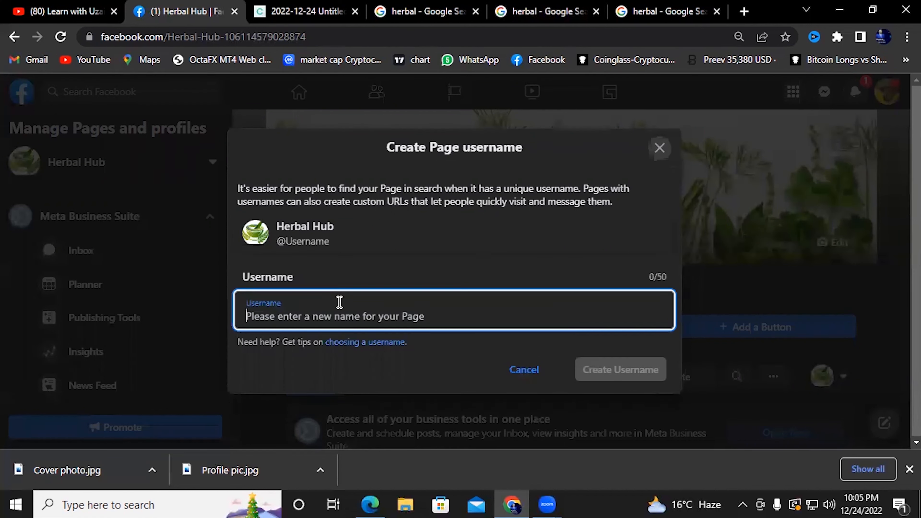
type("Only")
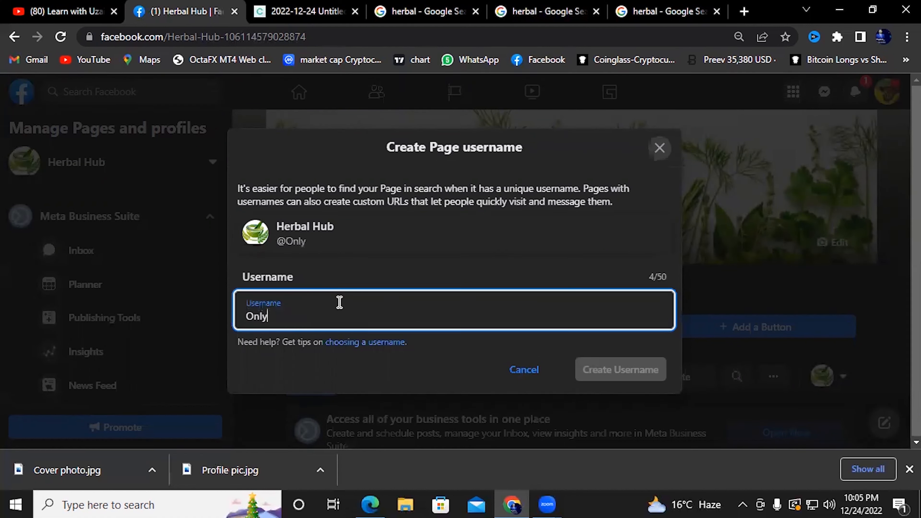
type(" Oraganice")
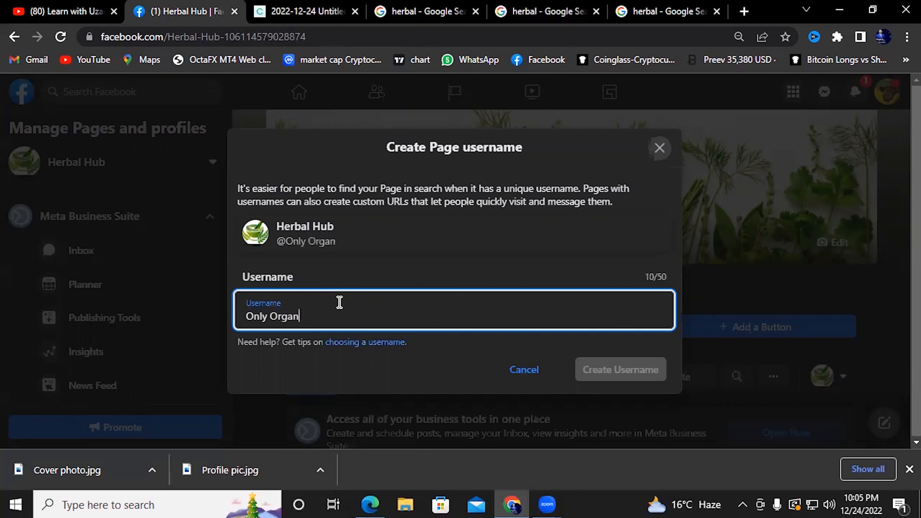
key("BackSpace")
key("BackSpace")
key("BackSpace")
key("BackSpace")
key("BackSpace")
key("BackSpace")
type("anic Product")
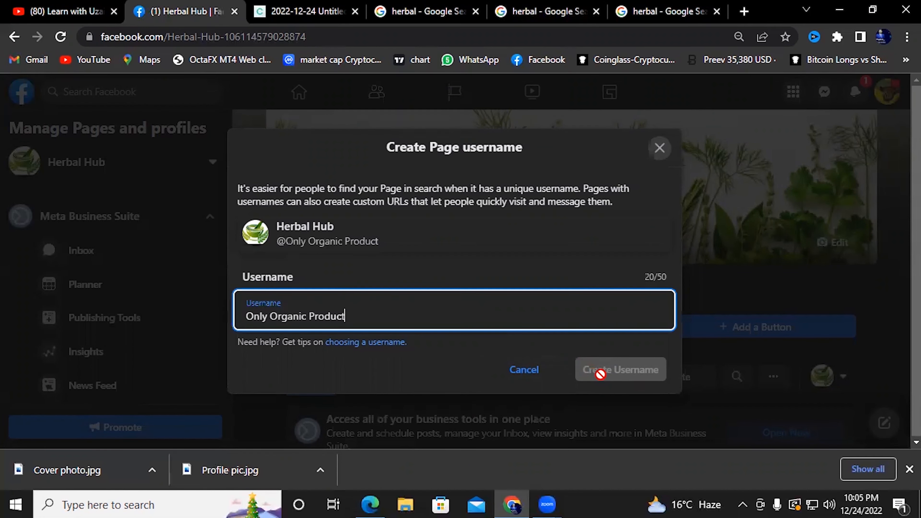
left_click(522, 371)
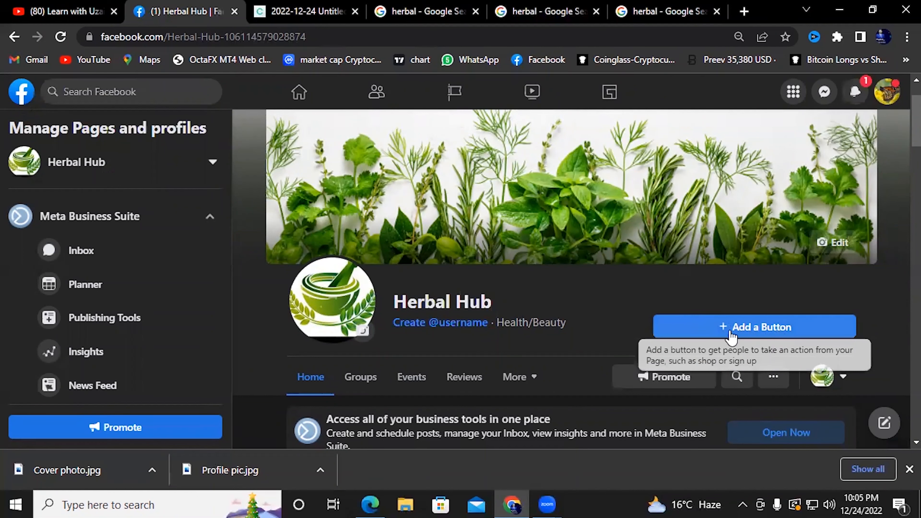
Browse the Page's action-button choices such as Book Now, Call Now and Send WhatsApp Message
left_click(756, 330)
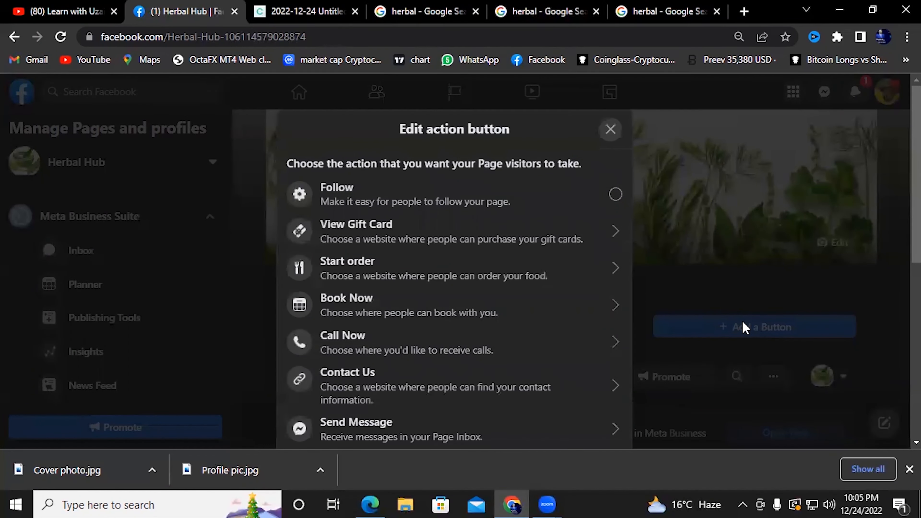
scroll(493, 249, "down", 2)
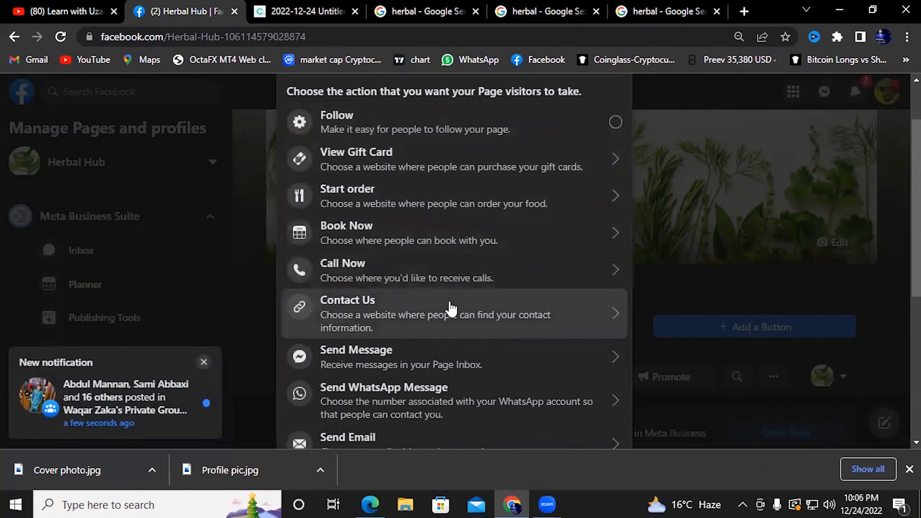
scroll(451, 308, "down", 2)
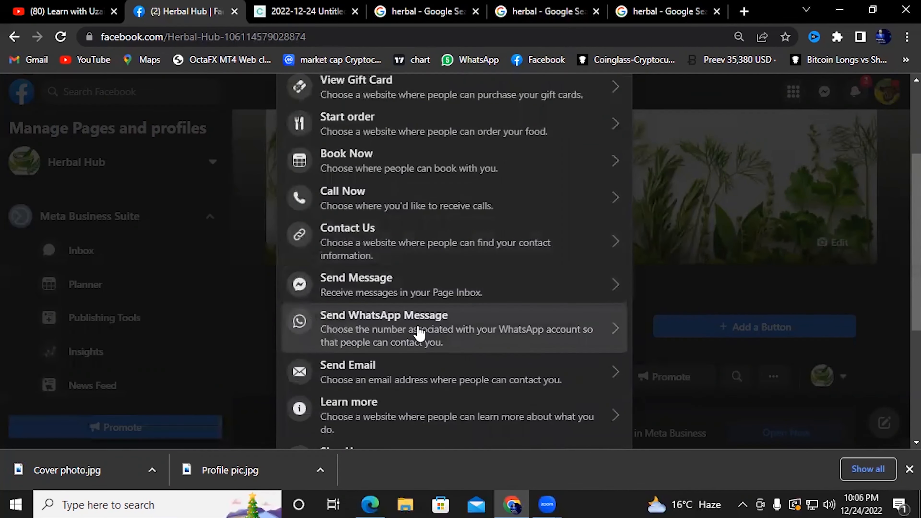
scroll(479, 339, "down", 4)
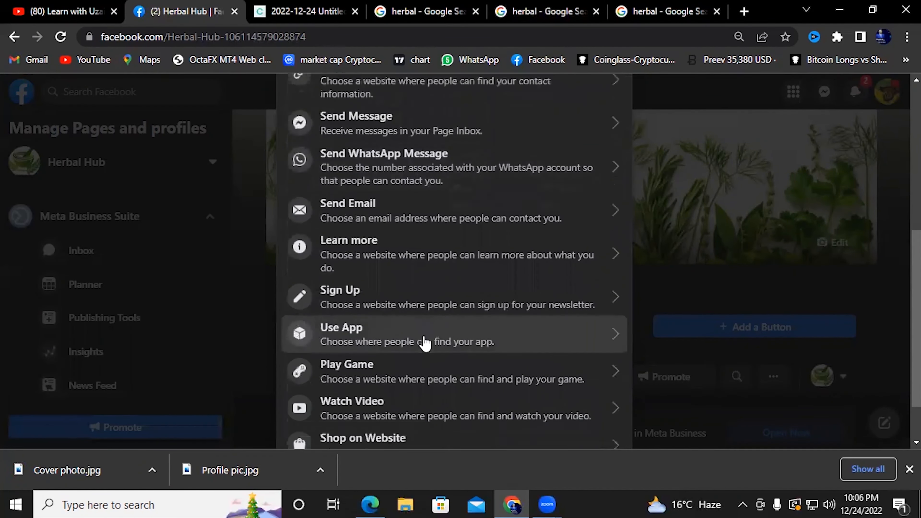
scroll(422, 363, "down", 2)
scroll(407, 302, "up", 4)
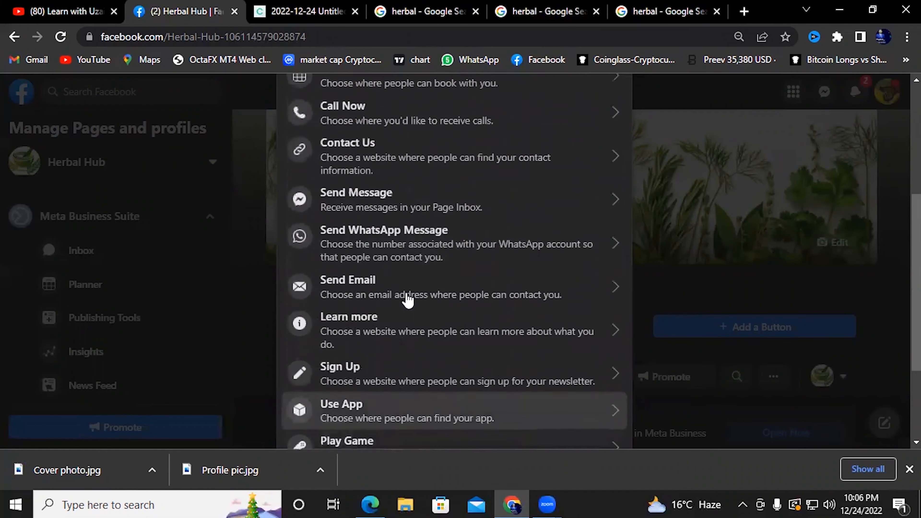
scroll(408, 300, "up", 5)
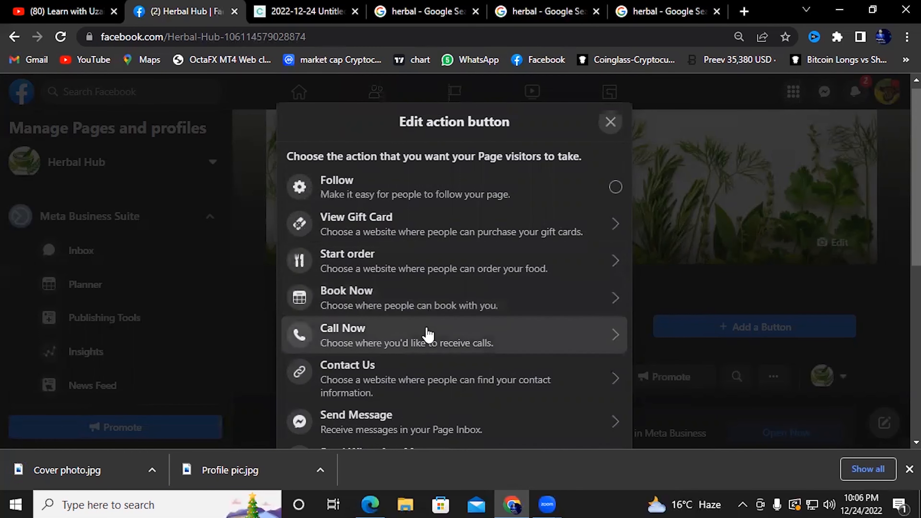
scroll(464, 372, "down", 1)
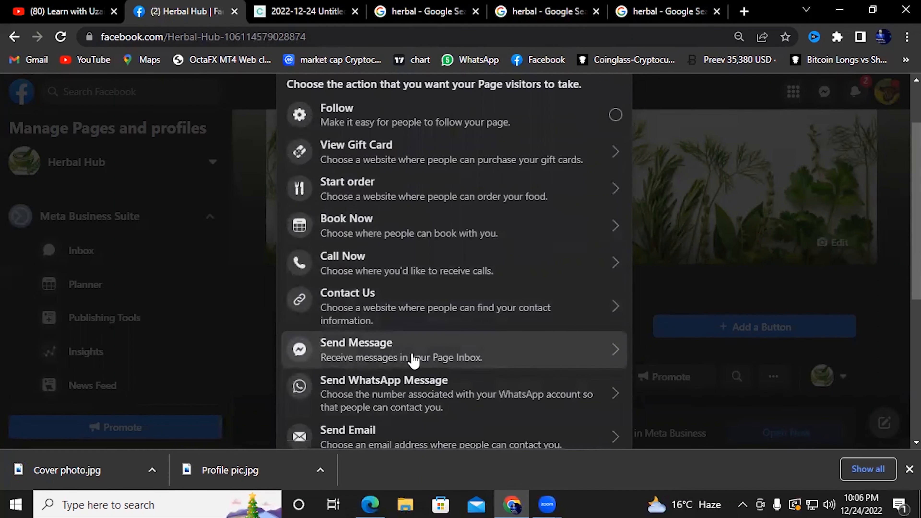
scroll(413, 361, "down", 1)
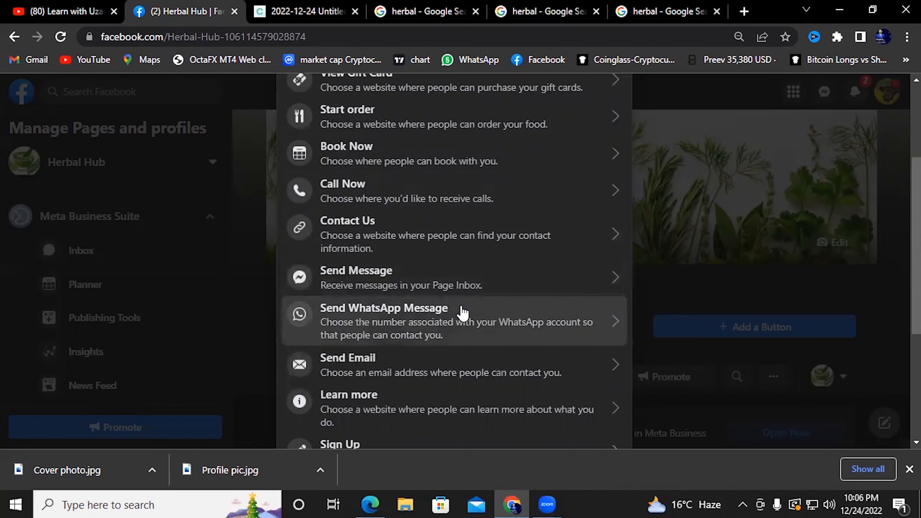
Choose Send Message as the action button and save its FAQ question and automated reply
left_click(464, 291)
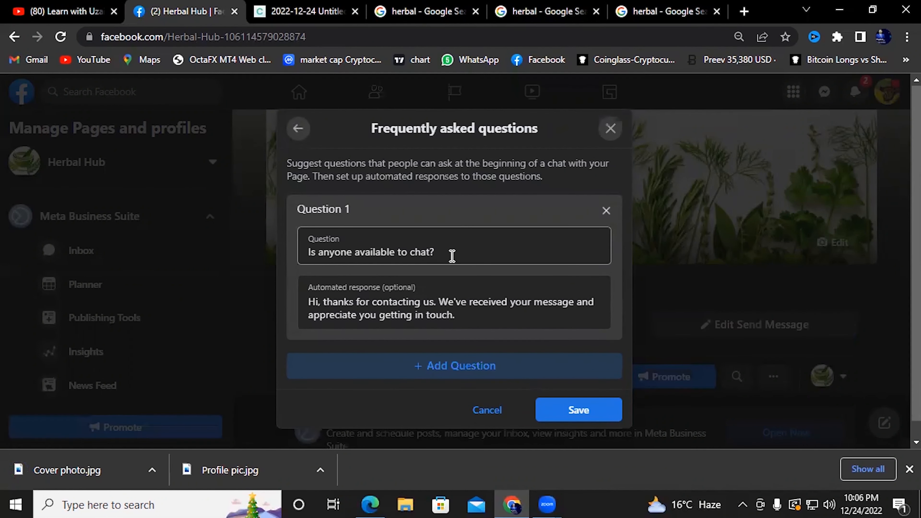
left_click(390, 289)
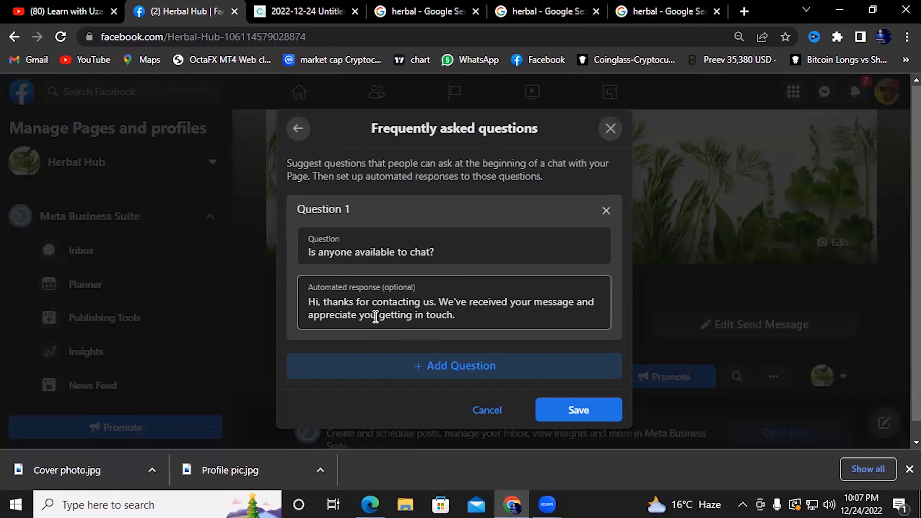
left_click(464, 316)
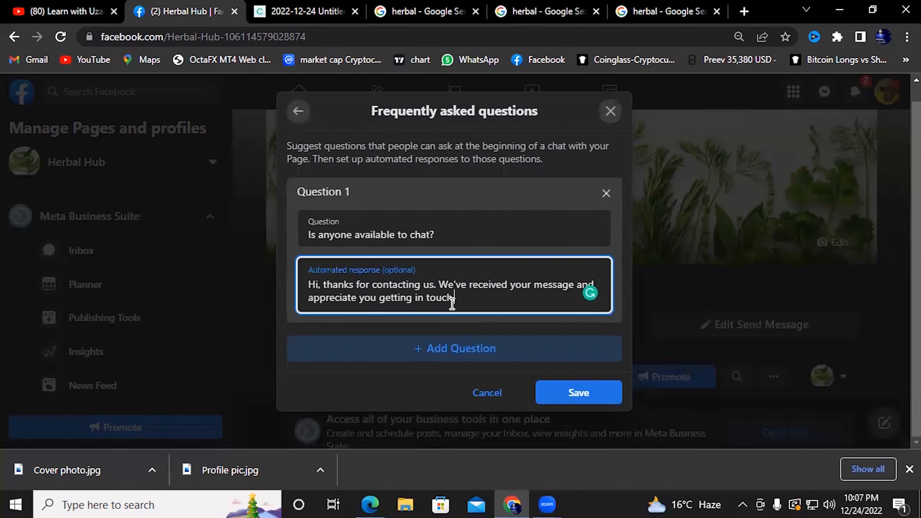
left_click(578, 392)
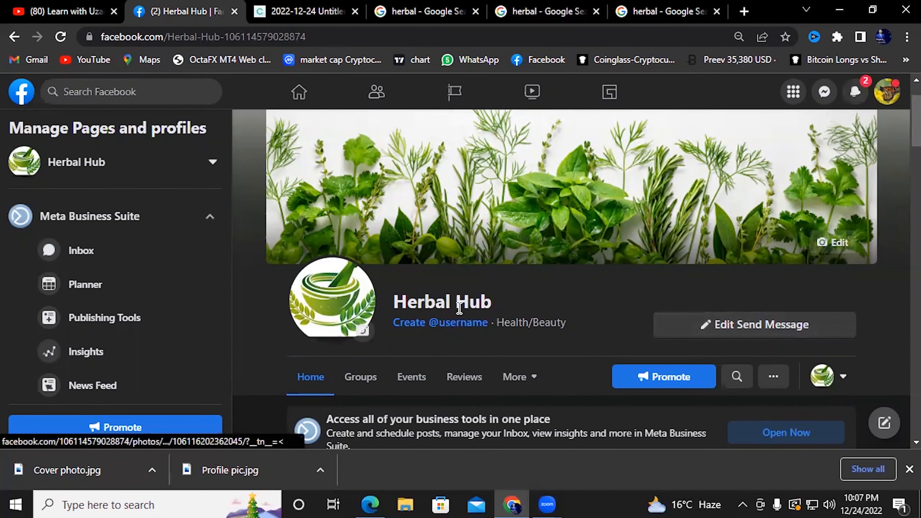
Open Herbal Hub's Page Settings from the Manage Pages sidebar
scroll(532, 318, "down", 10)
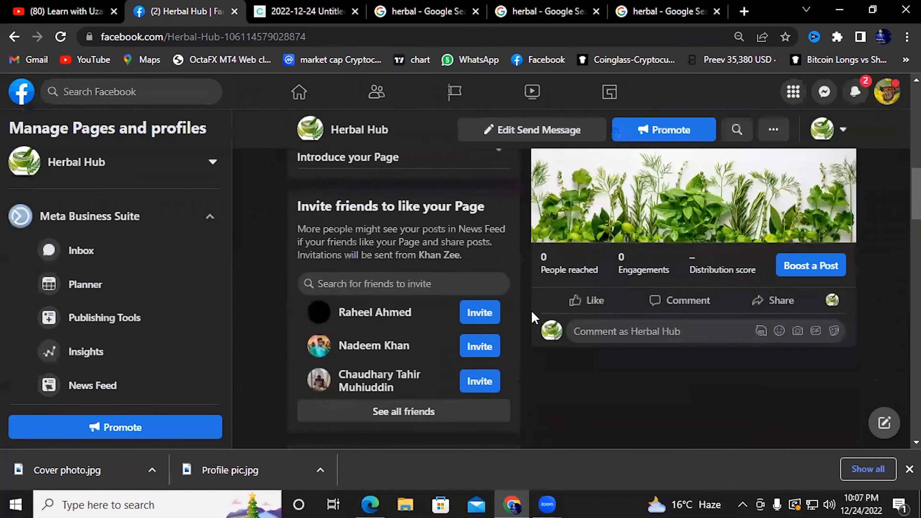
scroll(532, 318, "up", 8)
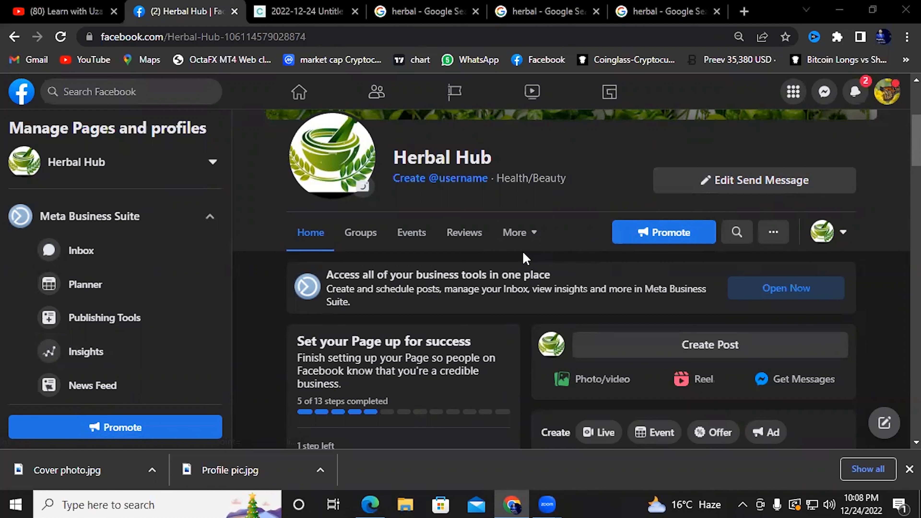
scroll(142, 253, "down", 5)
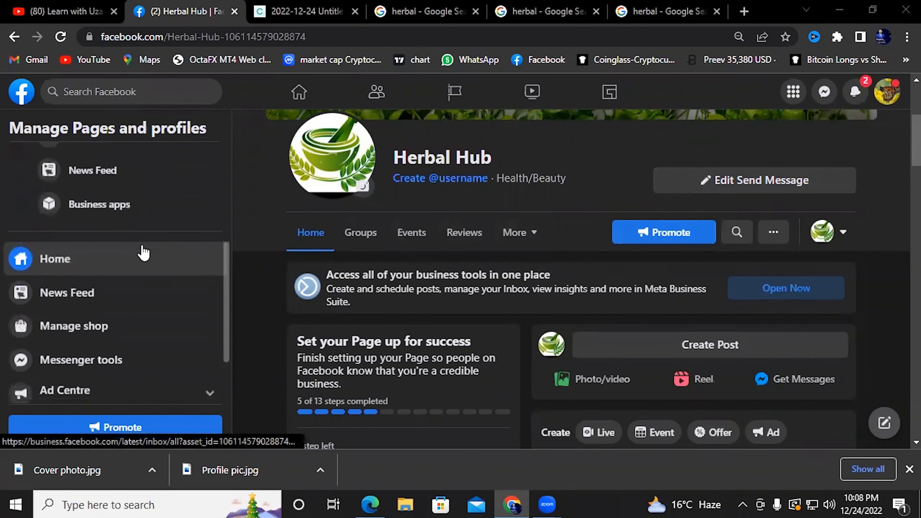
scroll(144, 253, "down", 4)
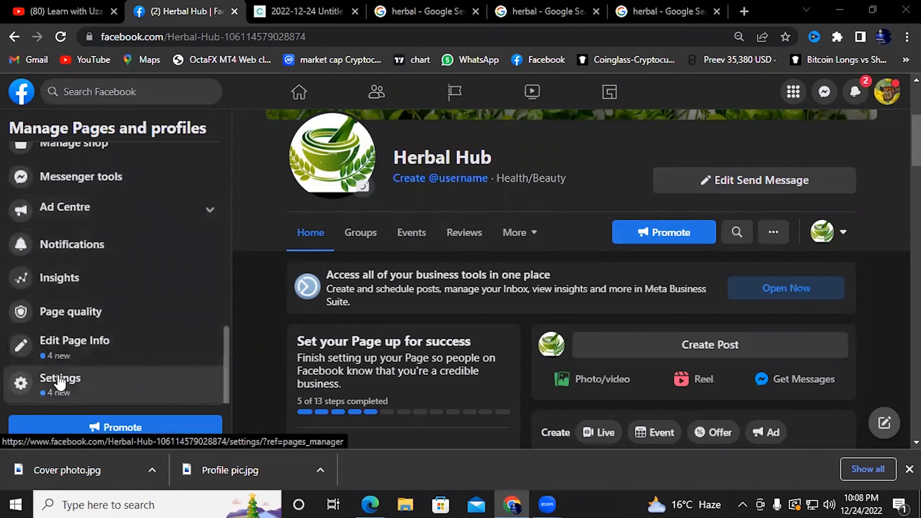
left_click(77, 389)
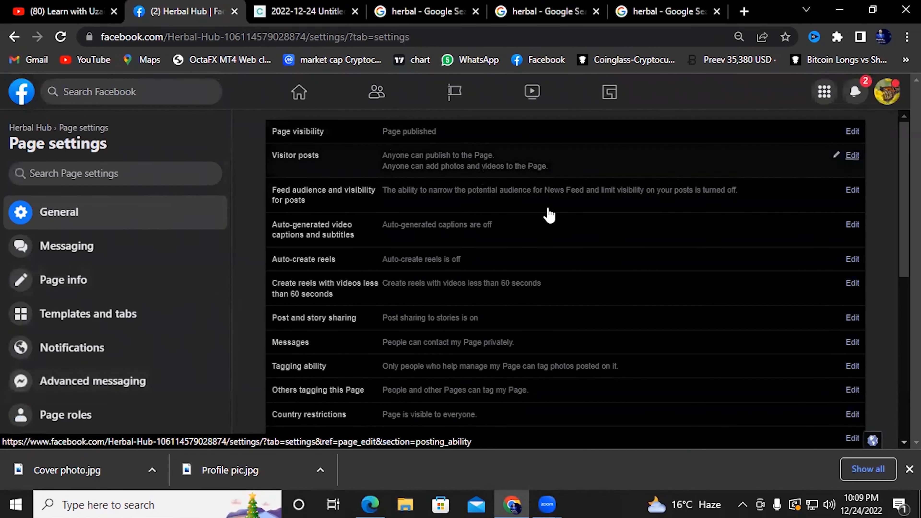
Open the Instagram section of Page settings and review the Instagram account connection options
scroll(125, 254, "down", 10)
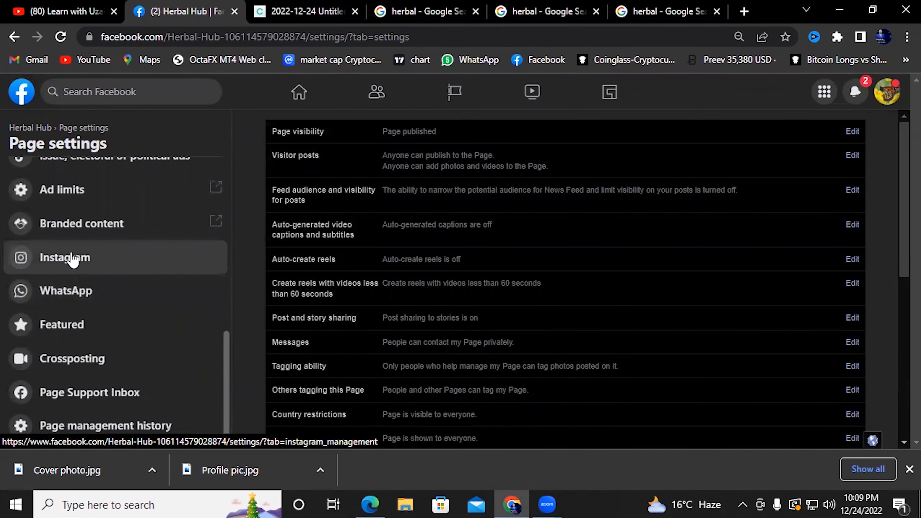
left_click(89, 263)
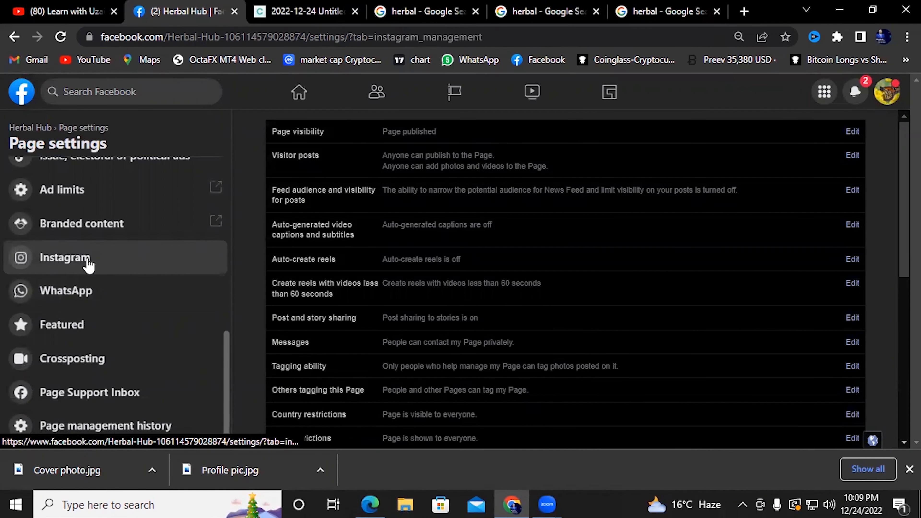
scroll(558, 247, "down", 4)
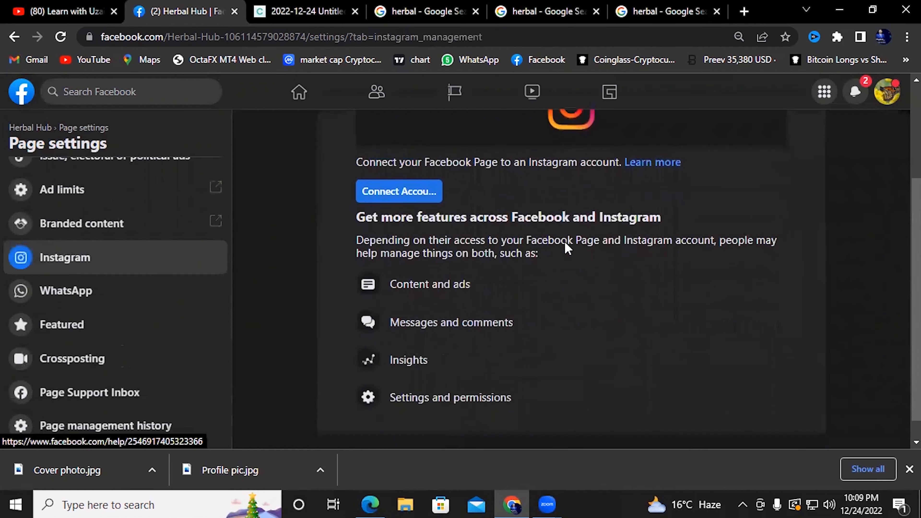
scroll(390, 190, "up", 2)
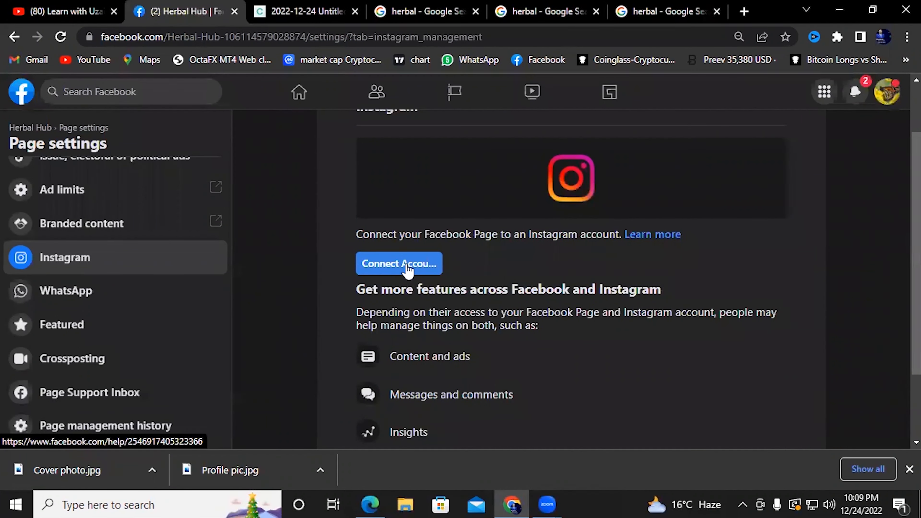
scroll(409, 264, "up", 2)
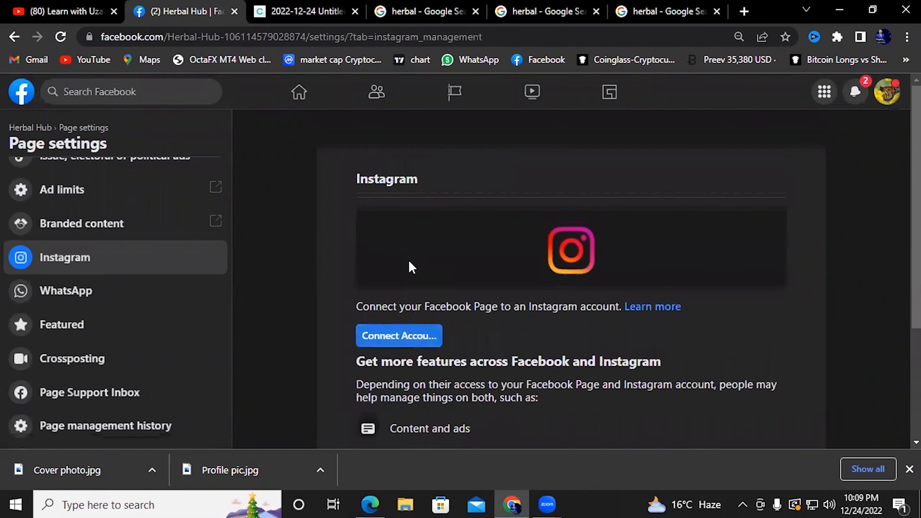
scroll(410, 254, "down", 4)
left_click(411, 199)
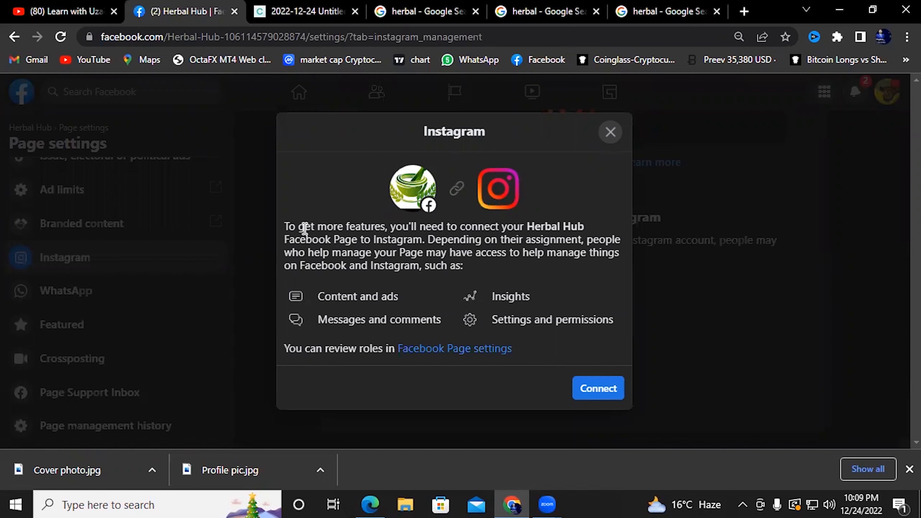
left_click_drag(289, 229, 342, 229)
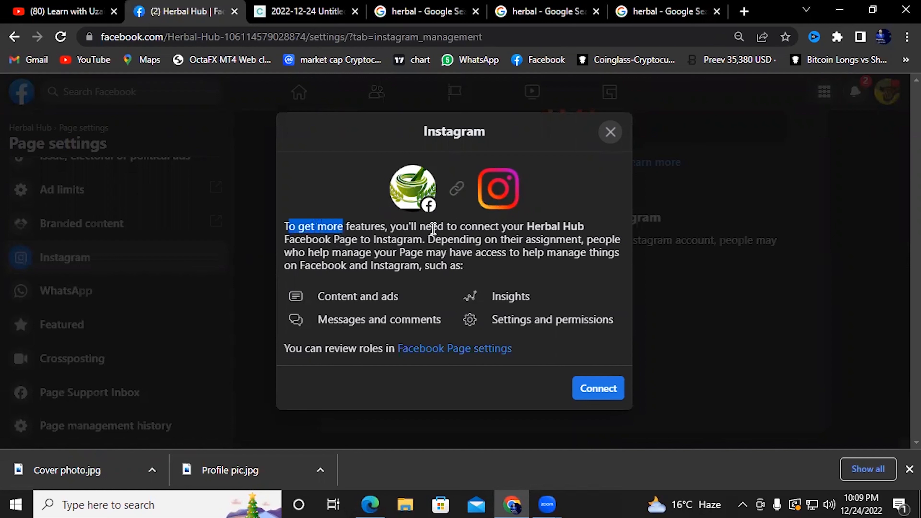
left_click_drag(465, 228, 472, 229)
left_click(502, 229)
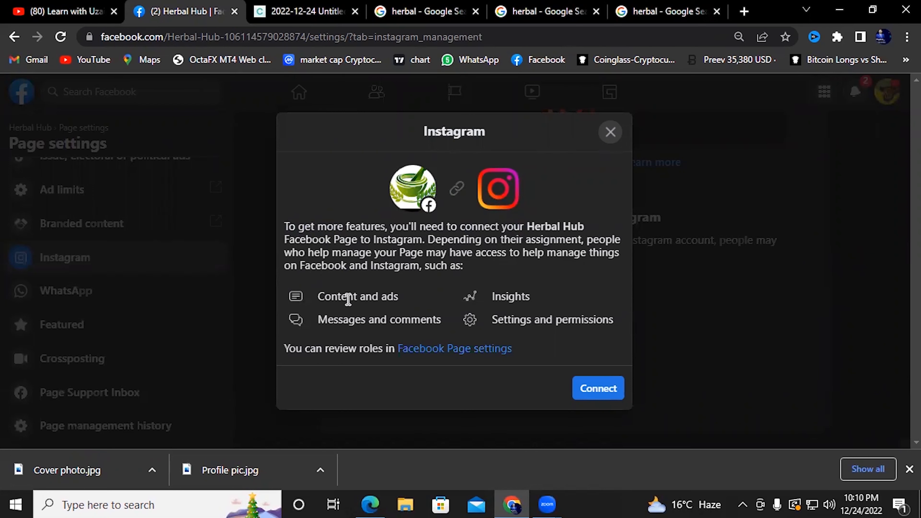
left_click_drag(413, 320, 375, 318)
left_click(370, 317)
left_click(334, 317)
left_click(598, 390)
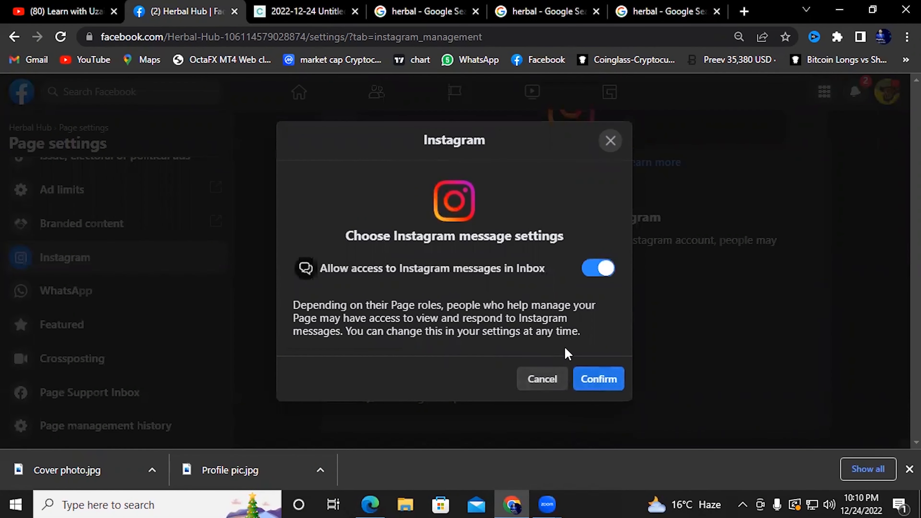
left_click(744, 12)
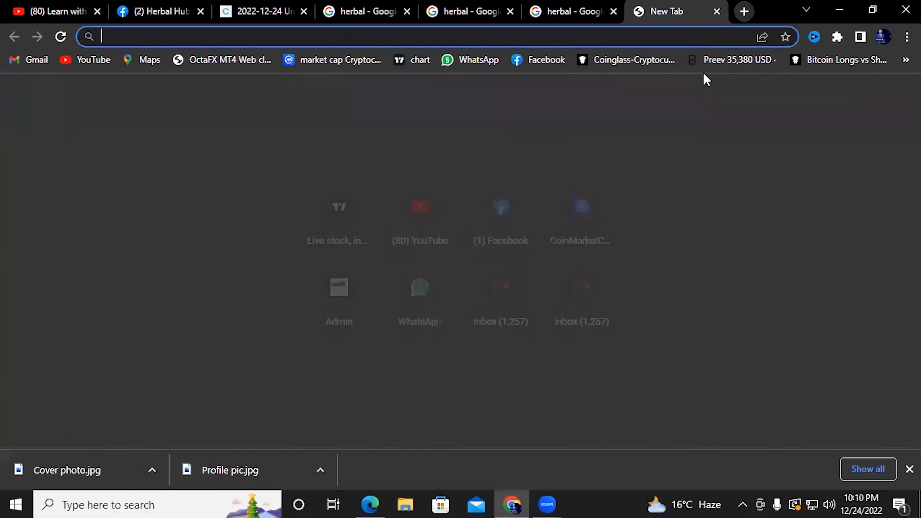
left_click(717, 11)
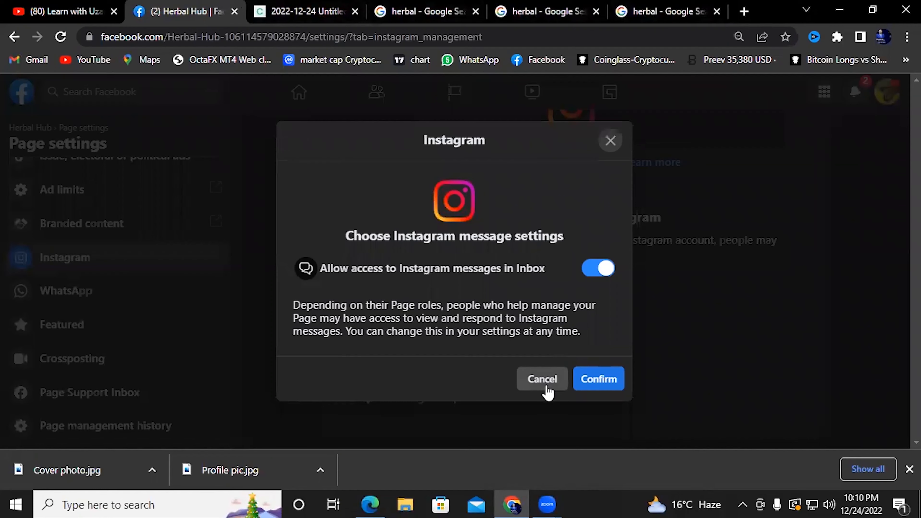
left_click(544, 380)
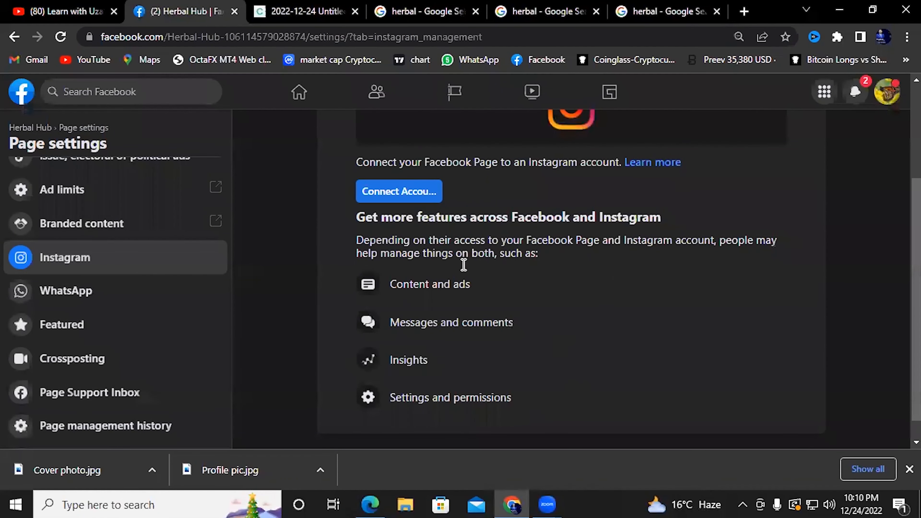
scroll(526, 261, "up", 3)
scroll(488, 281, "down", 2)
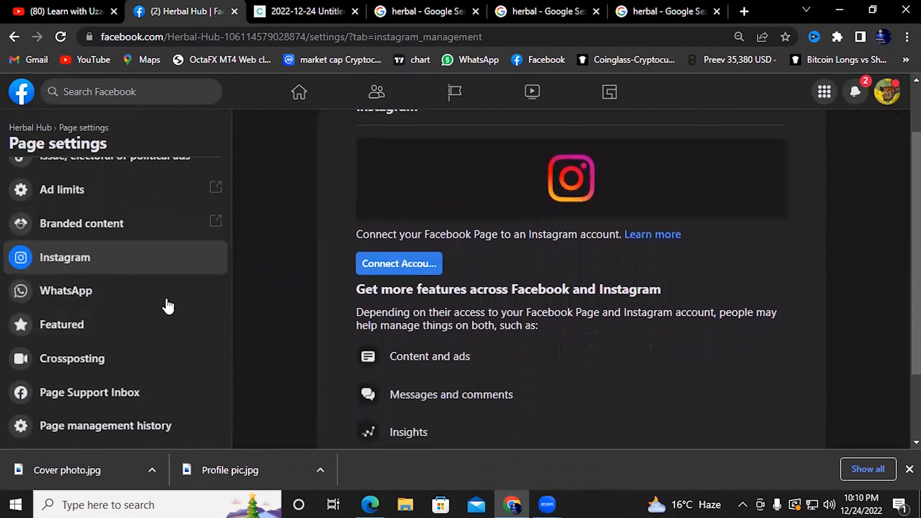
Open the WhatsApp settings and enter the Page's +92 phone number
left_click(95, 294)
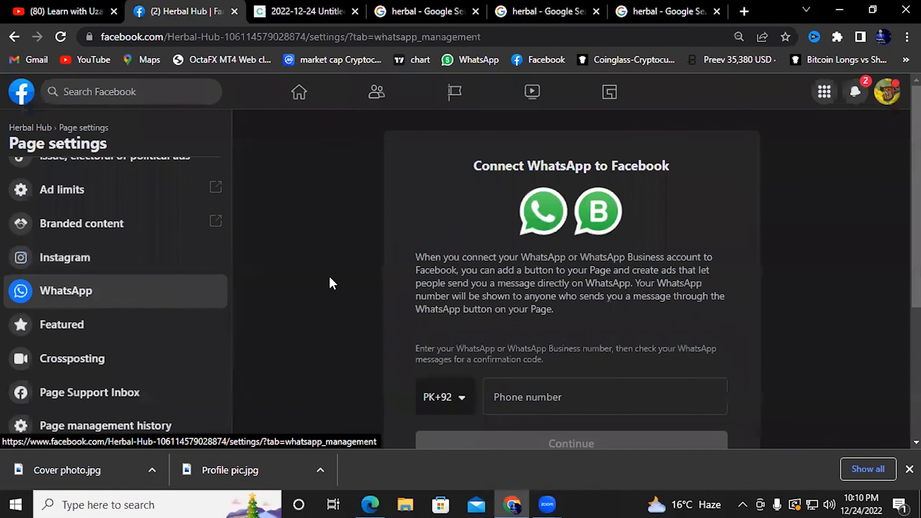
scroll(331, 283, "down", 5)
scroll(526, 220, "up", 2)
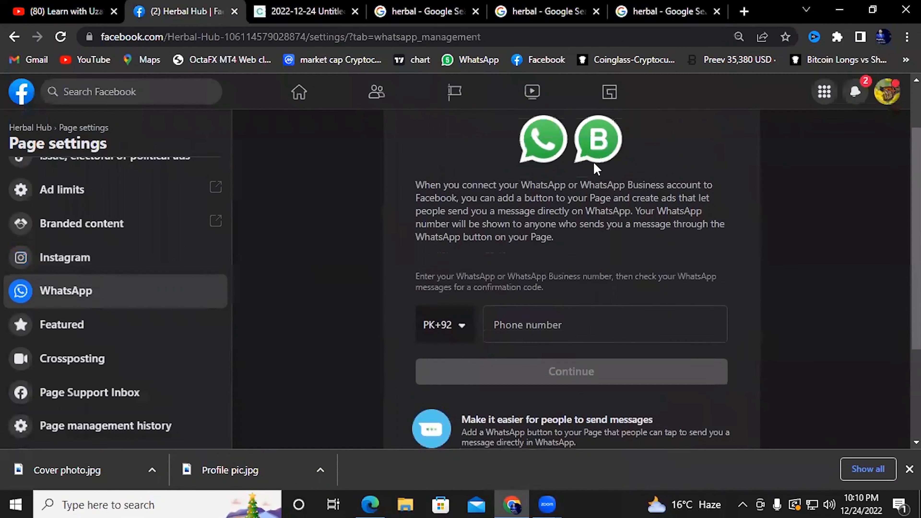
left_click(534, 318)
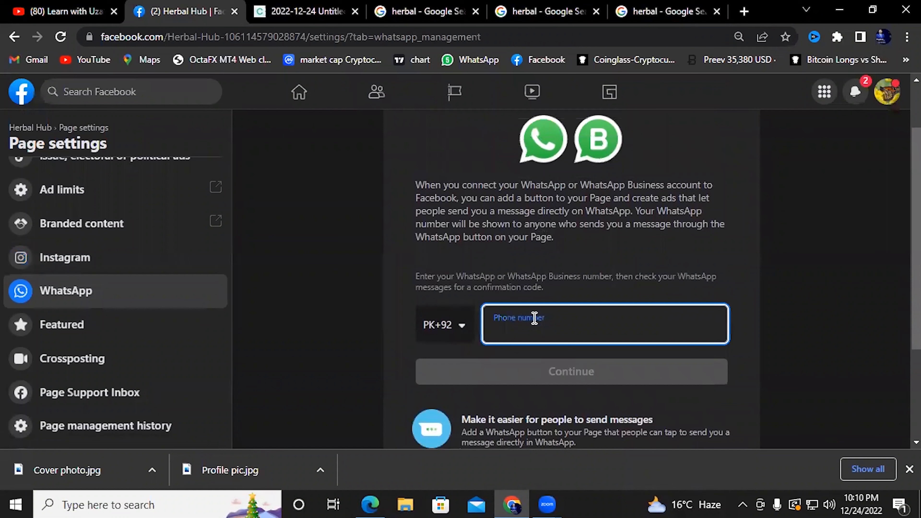
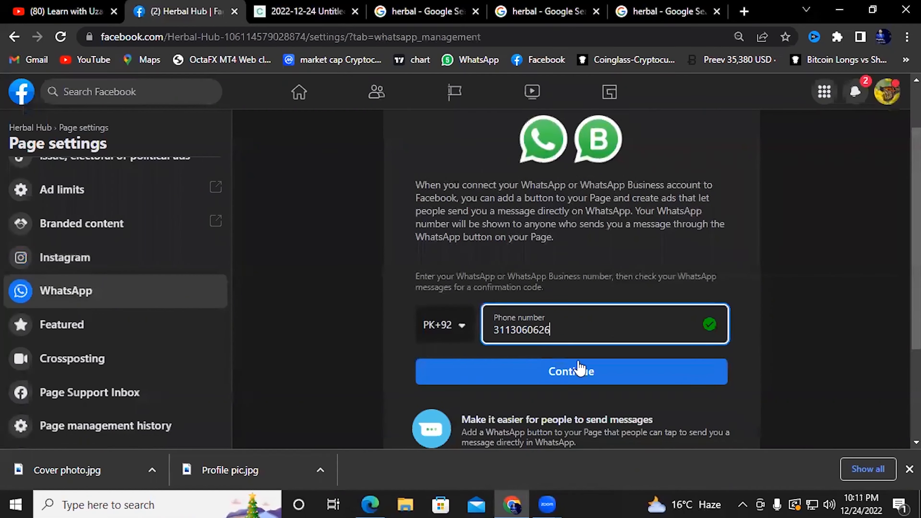
Request a confirmation code, then cancel the code dialog without verifying
left_click(587, 369)
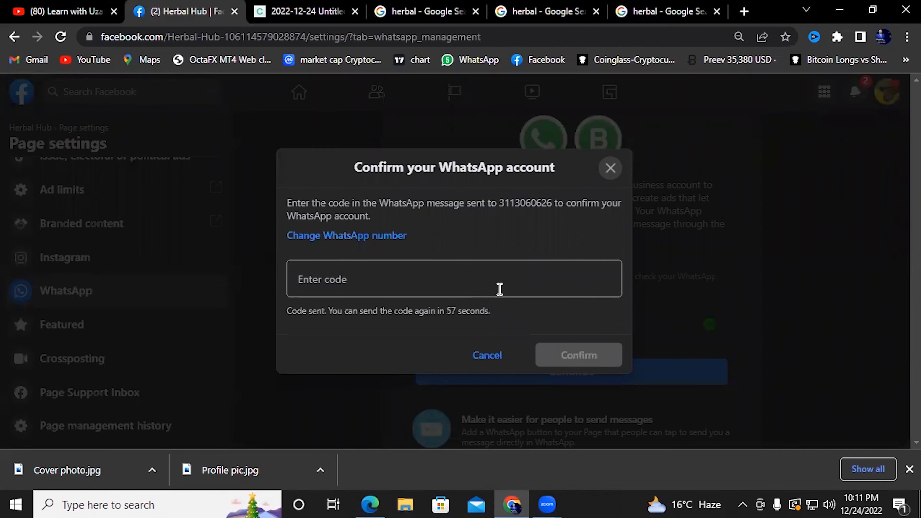
left_click(453, 281)
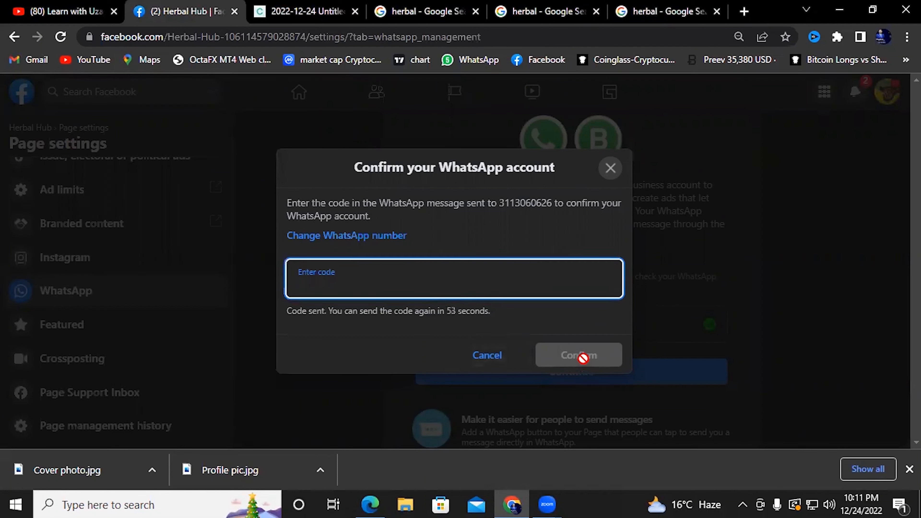
left_click(487, 356)
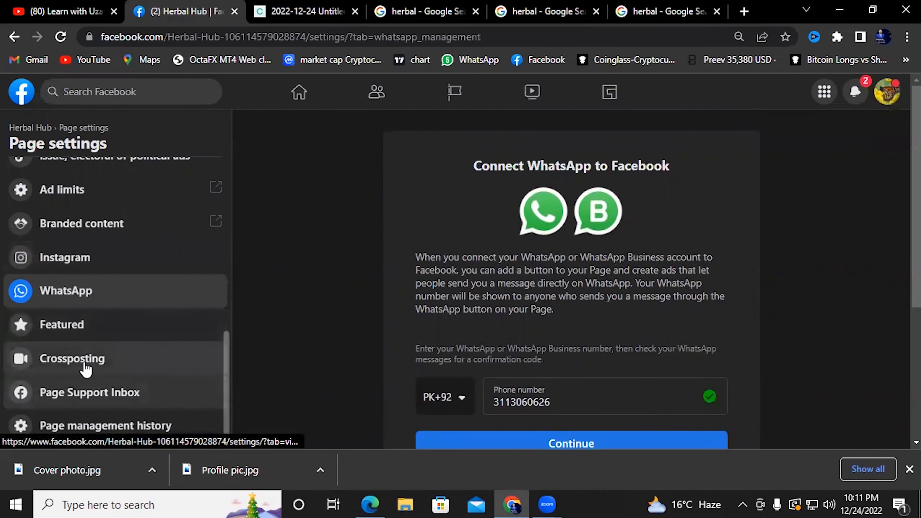
Bring up the Facebook Marketing Course PDF outline in Edge
scroll(84, 313, "up", 2)
scroll(84, 313, "up", 5)
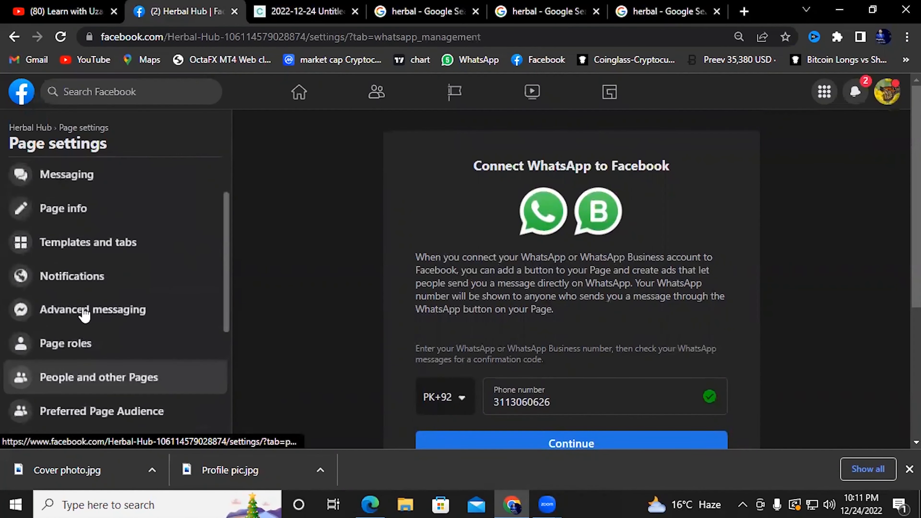
scroll(84, 313, "down", 2)
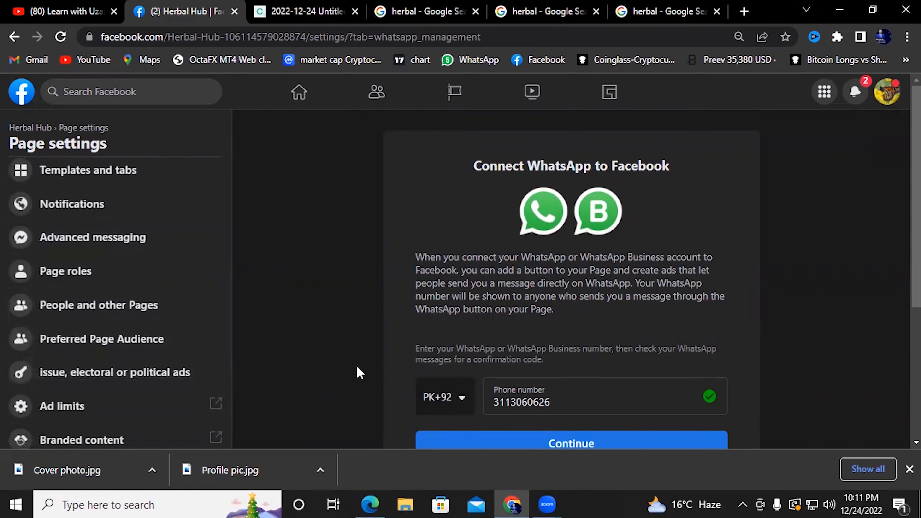
left_click(372, 503)
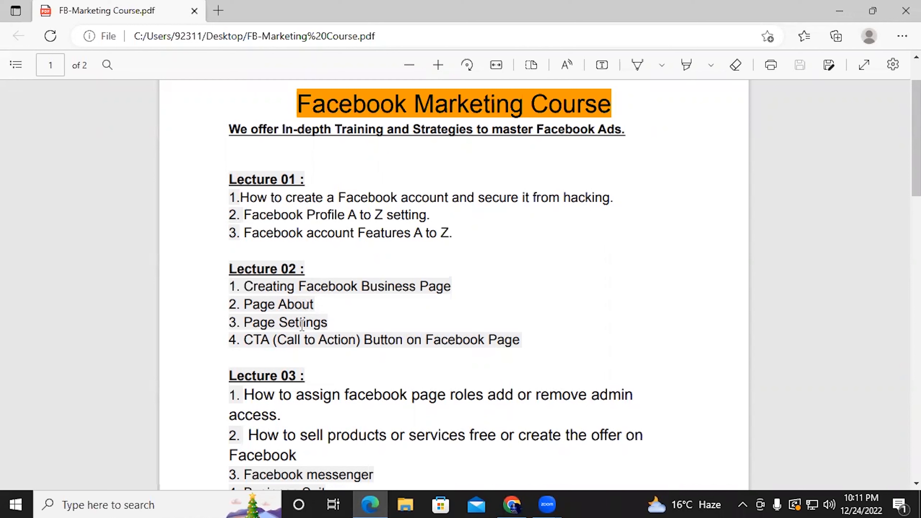
Return to the Herbal Hub Page's WhatsApp settings in Chrome
left_click(522, 502)
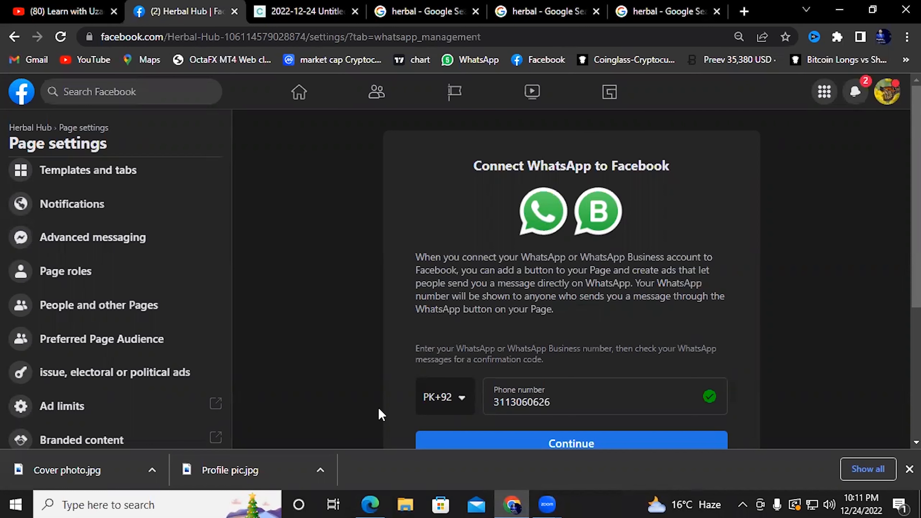
scroll(149, 345, "up", 4)
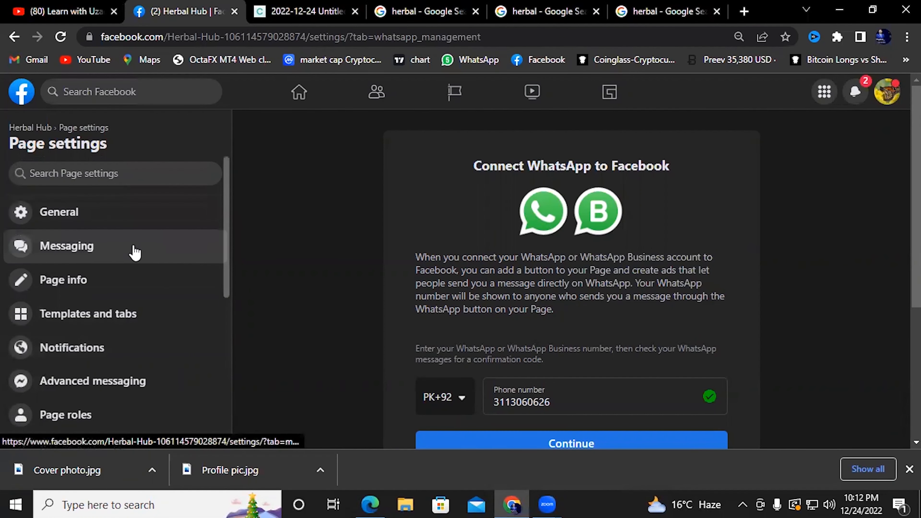
Show the Herbal Hub Page's General settings section
left_click(102, 217)
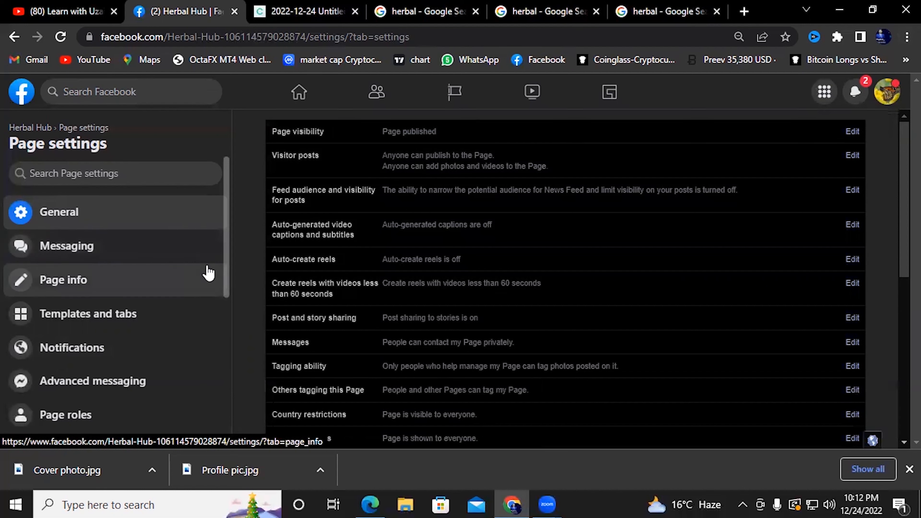
Open the Page roles section from the Page settings sidebar
scroll(208, 274, "down", 2)
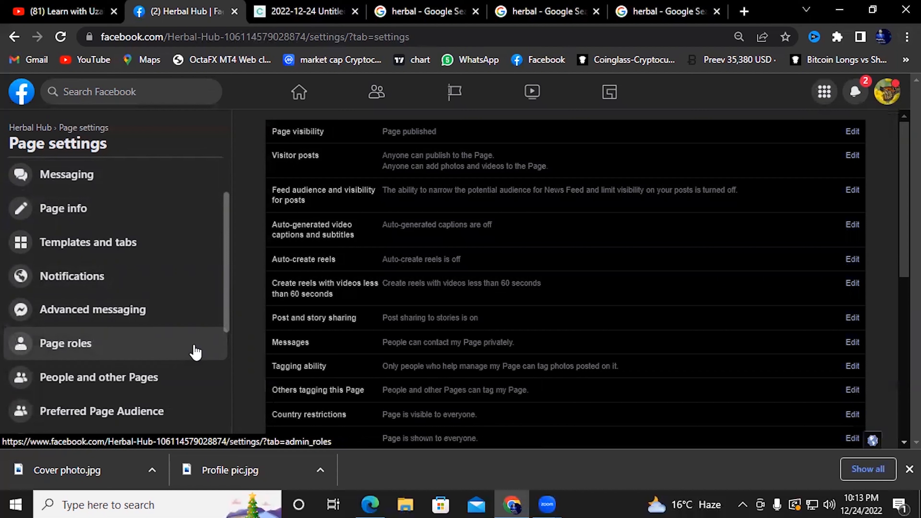
scroll(90, 327, "up", 3)
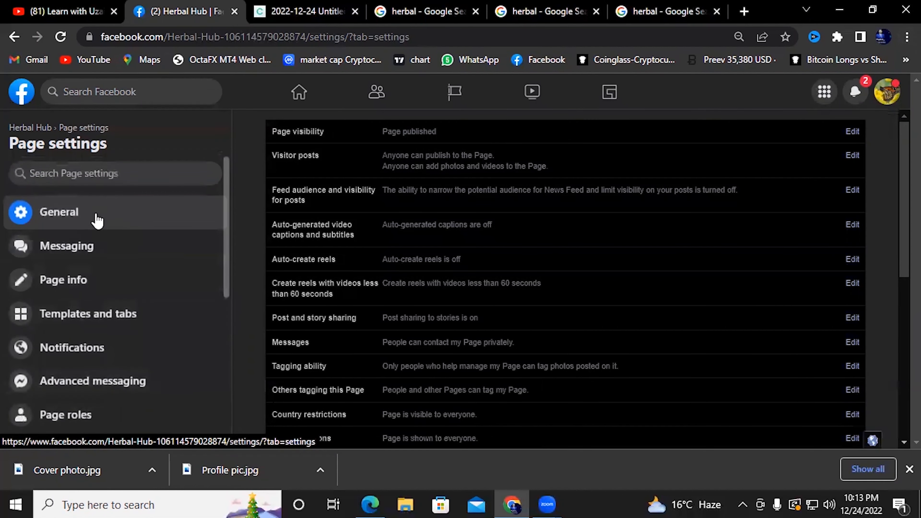
scroll(92, 344, "down", 2)
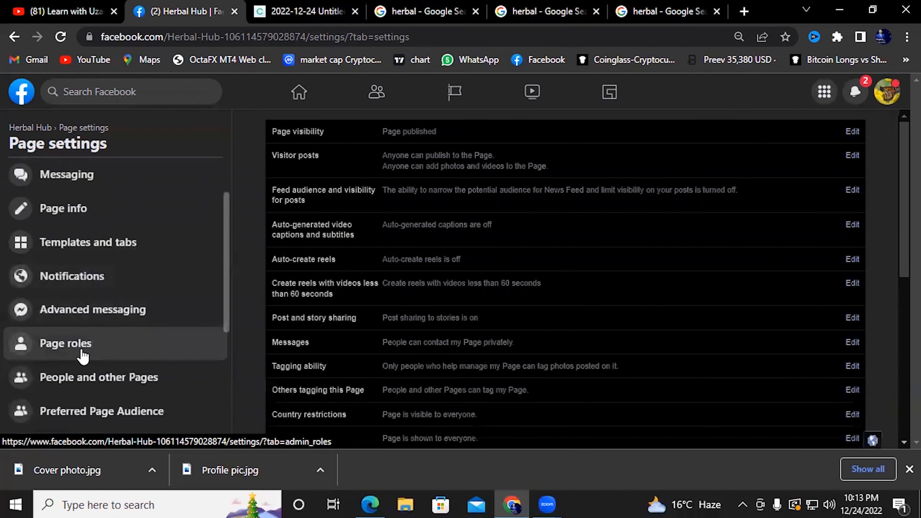
left_click(91, 348)
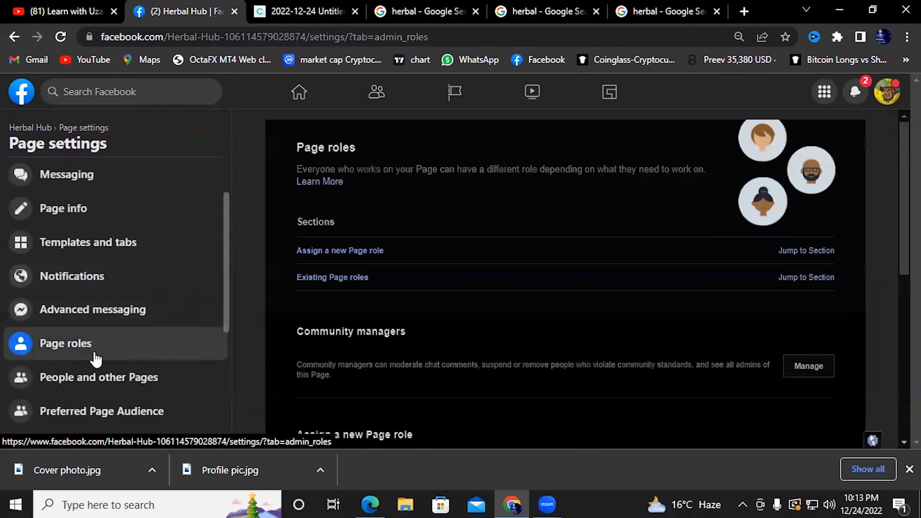
Set Dark mode to Off under Display & accessibility for the light theme
scroll(438, 315, "down", 2)
scroll(446, 315, "down", 6)
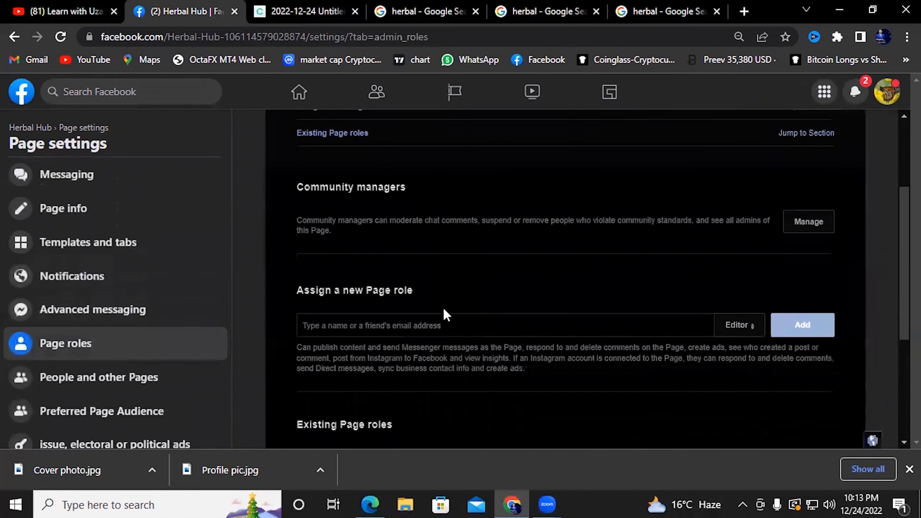
scroll(438, 323, "up", 4)
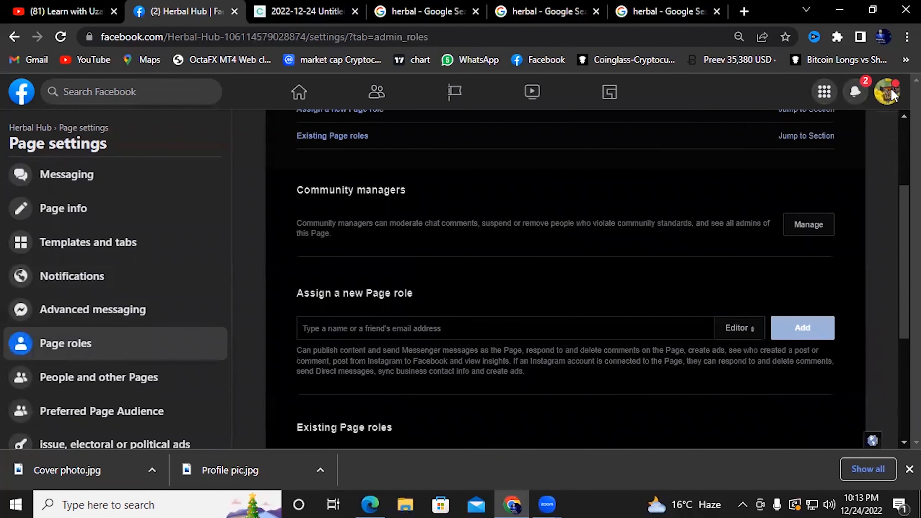
left_click(886, 97)
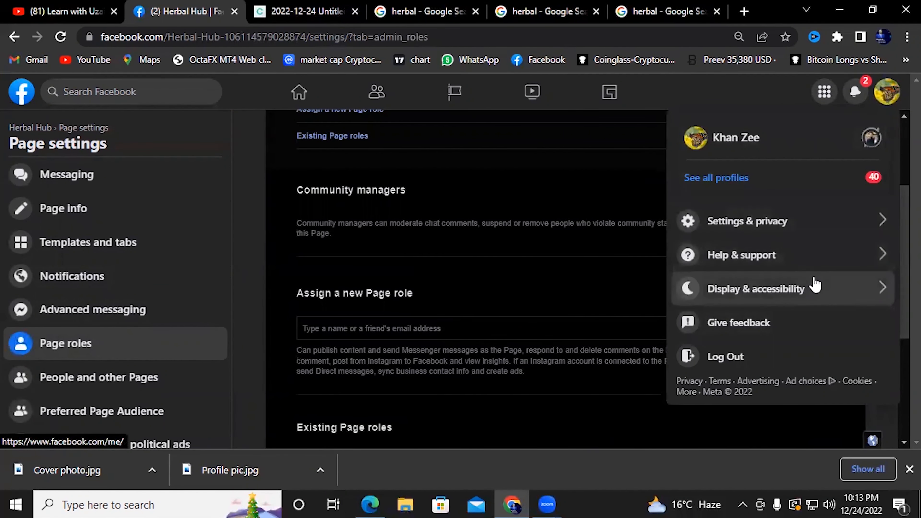
left_click(888, 95)
left_click(889, 97)
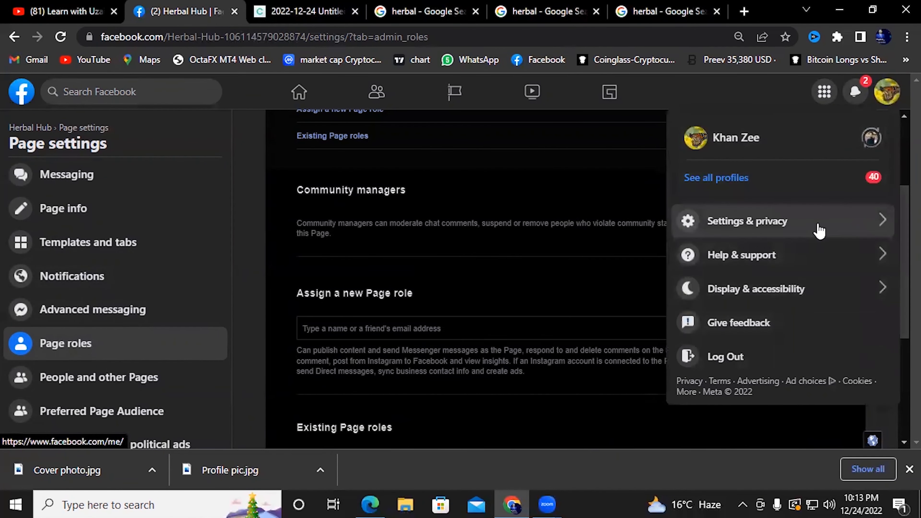
left_click(817, 289)
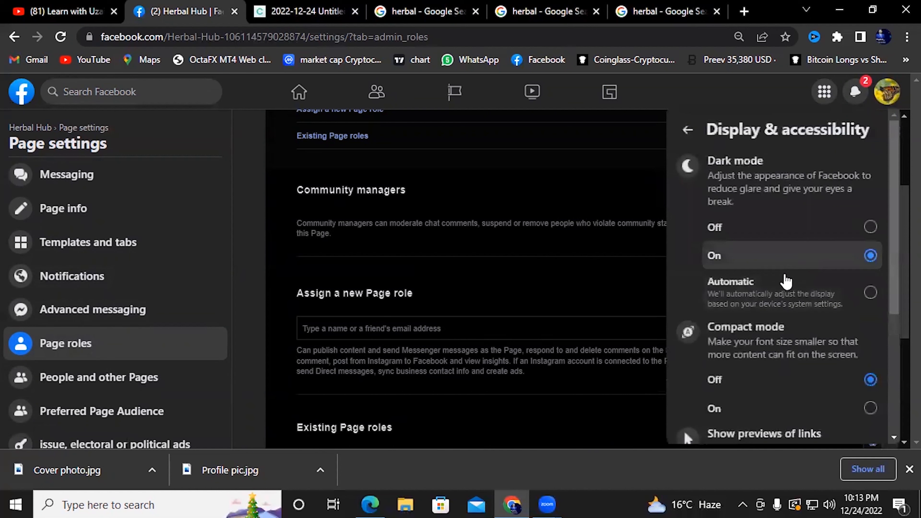
left_click(812, 229)
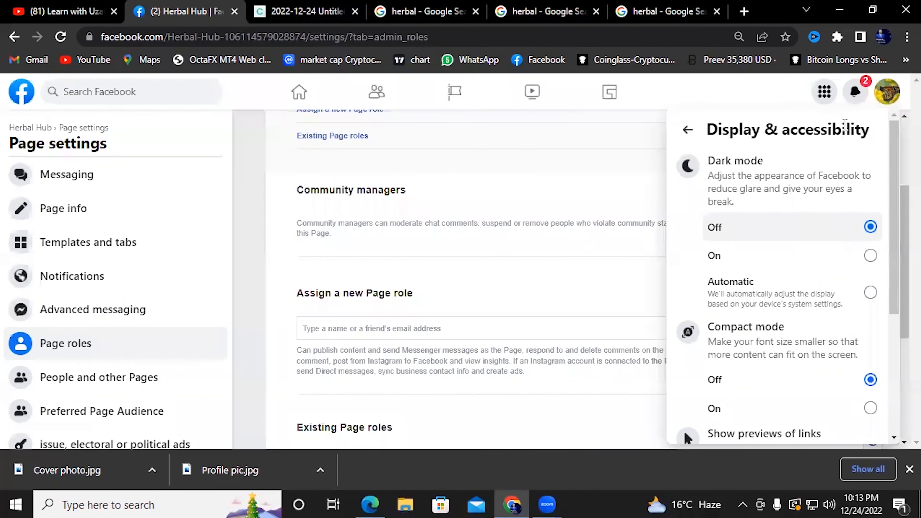
left_click(887, 104)
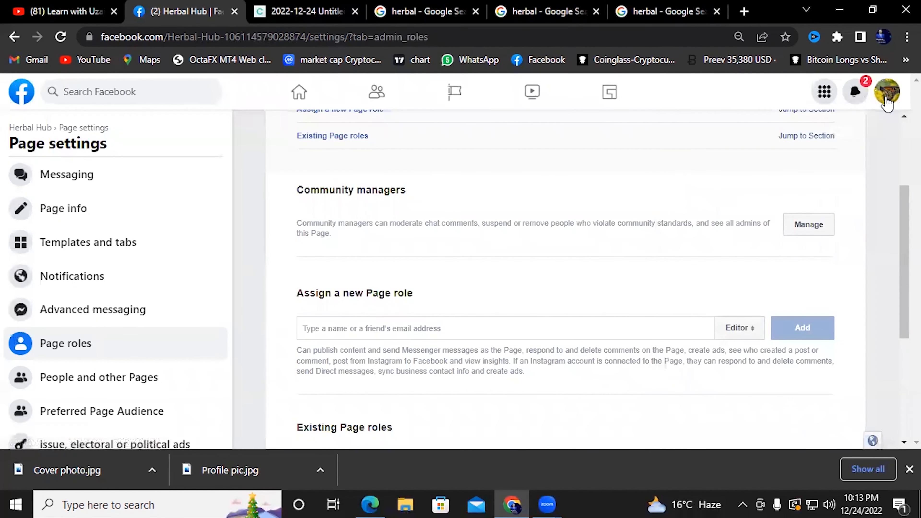
scroll(656, 269, "down", 5)
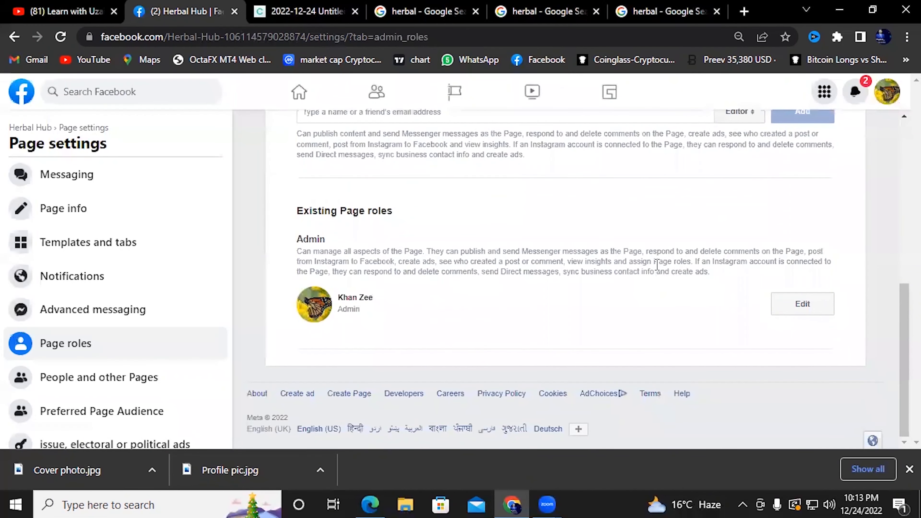
scroll(657, 264, "up", 5)
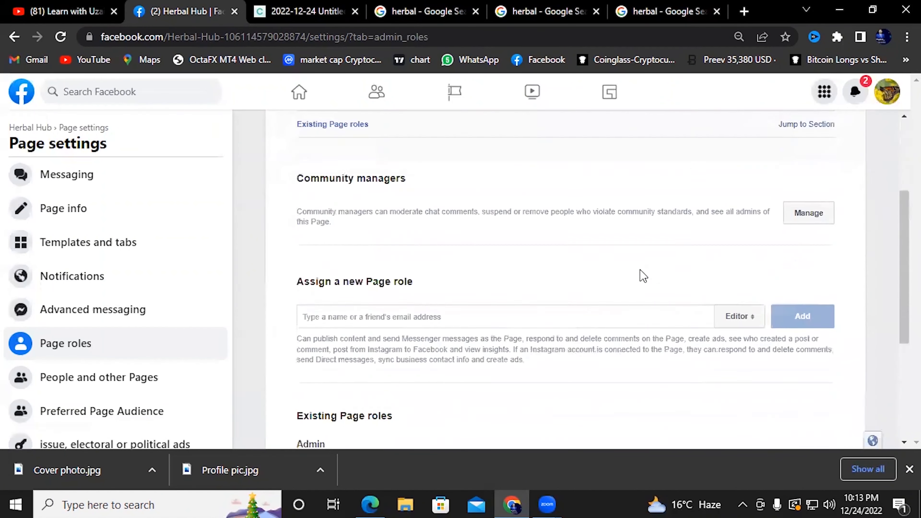
scroll(642, 274, "down", 6)
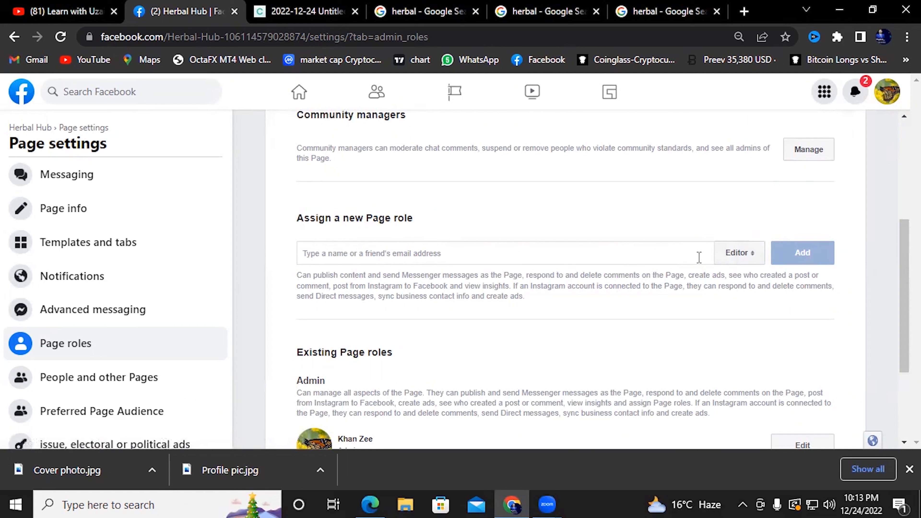
Change the new Page role from Editor to Admin
left_click(746, 258)
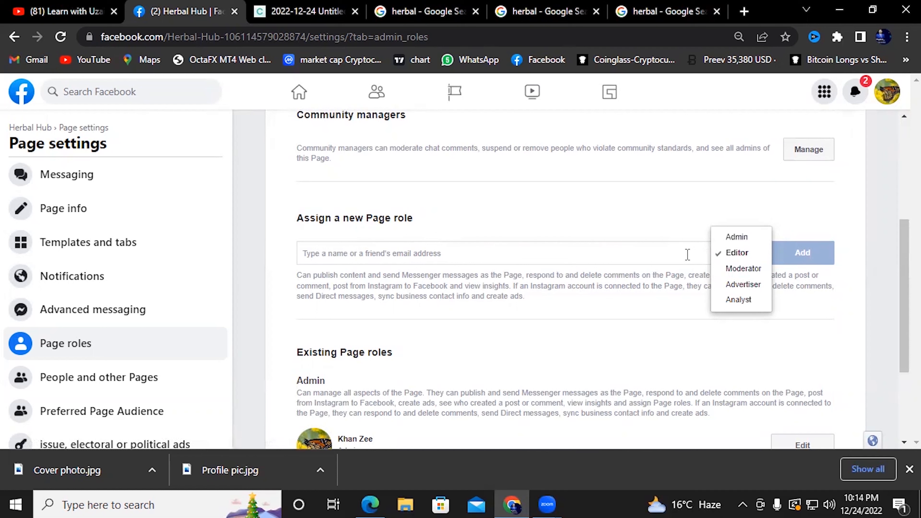
left_click(738, 237)
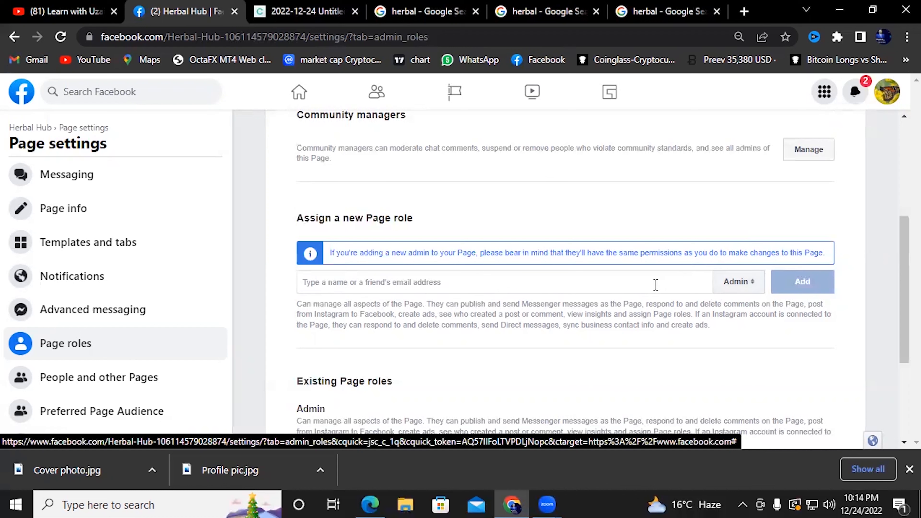
left_click(741, 285)
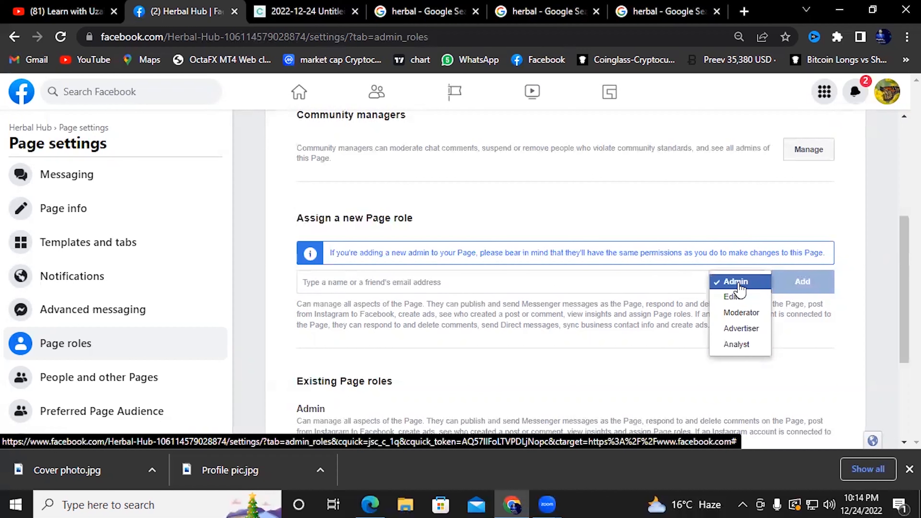
left_click(747, 252)
left_click(750, 237)
Enter the friend's name, pick them from the suggestions, and add them as admin
left_click(555, 281)
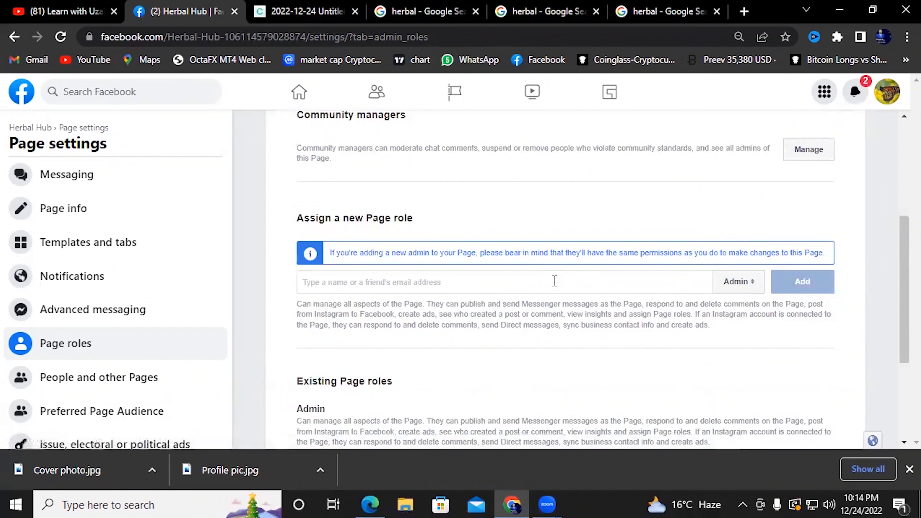
type("uzair")
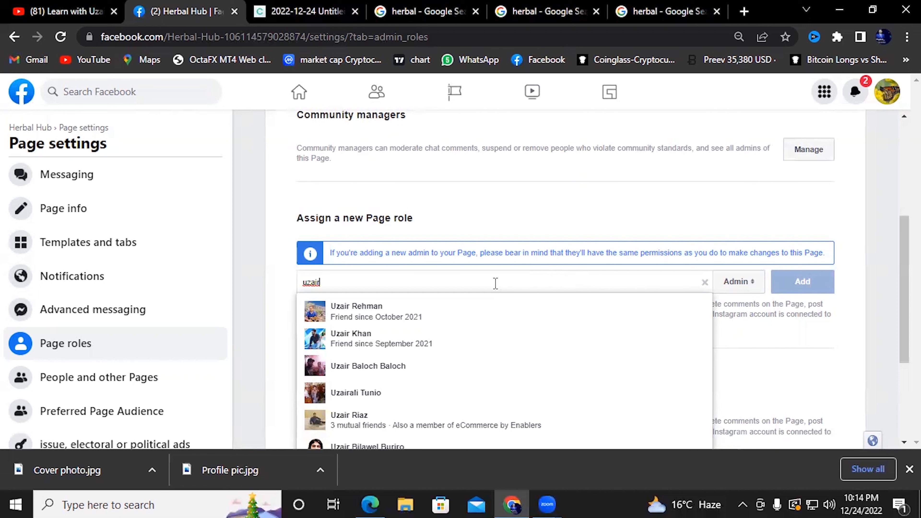
left_click(378, 345)
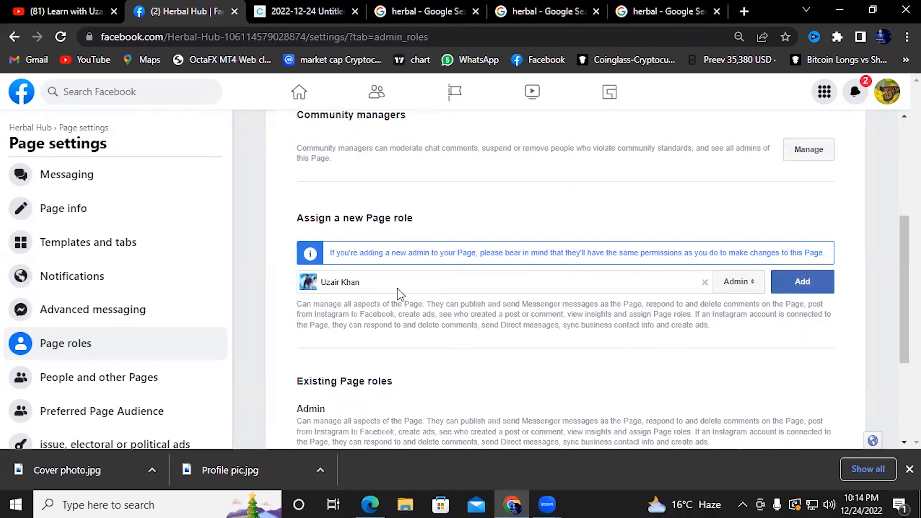
left_click(810, 285)
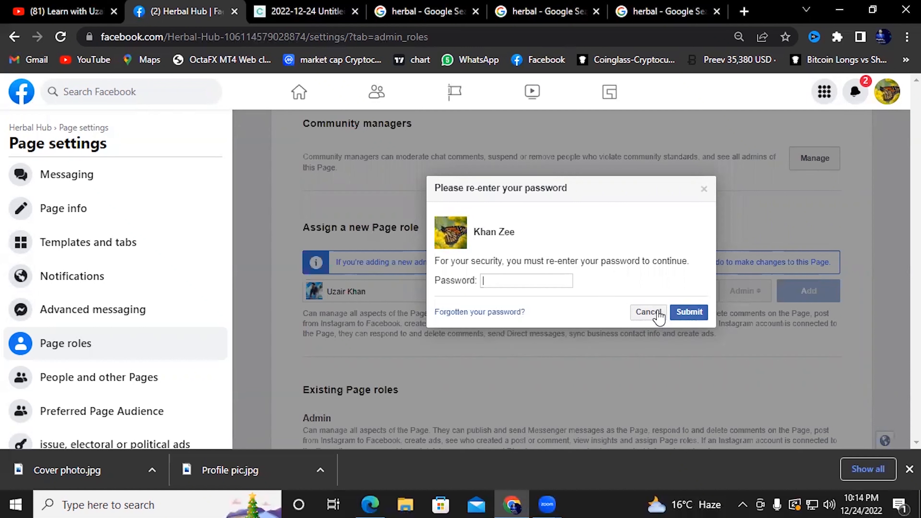
Cancel the password re-entry prompt and select the friend's name in the role field
left_click(641, 313)
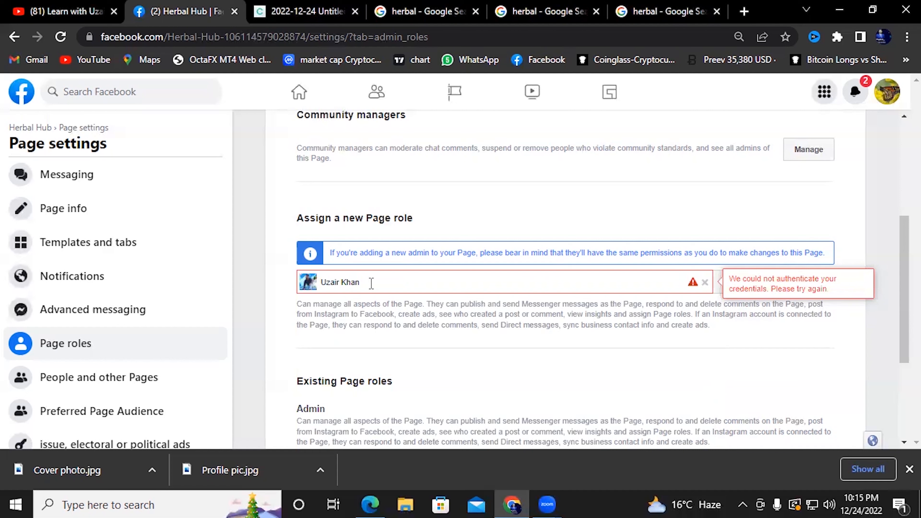
left_click_drag(360, 282, 321, 282)
Delete the friend's name, leaving the Admin role entry empty
left_click(639, 285)
key("BackSpace")
key("BackSpace")
key("BackSpace")
key("BackSpace")
key("BackSpace")
key("BackSpace")
key("BackSpace")
key("BackSpace")
key("BackSpace")
key("BackSpace")
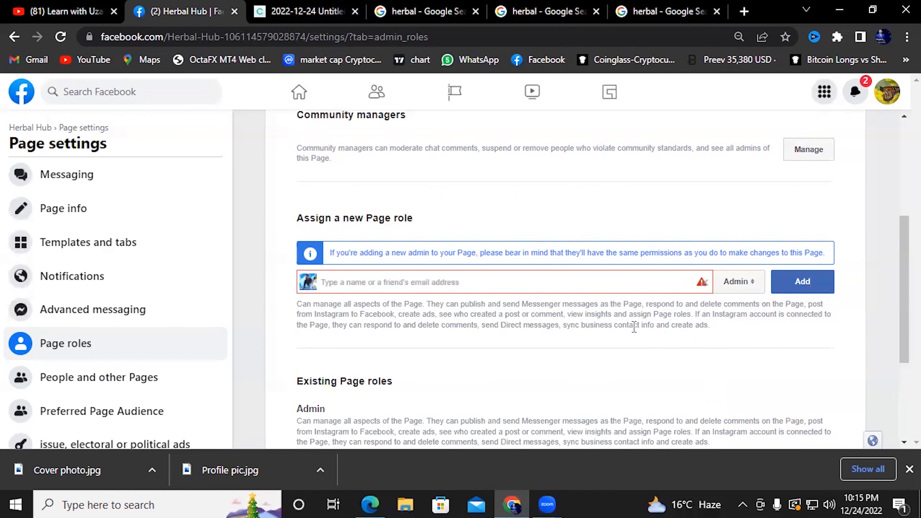
scroll(534, 323, "down", 4)
scroll(534, 329, "up", 5)
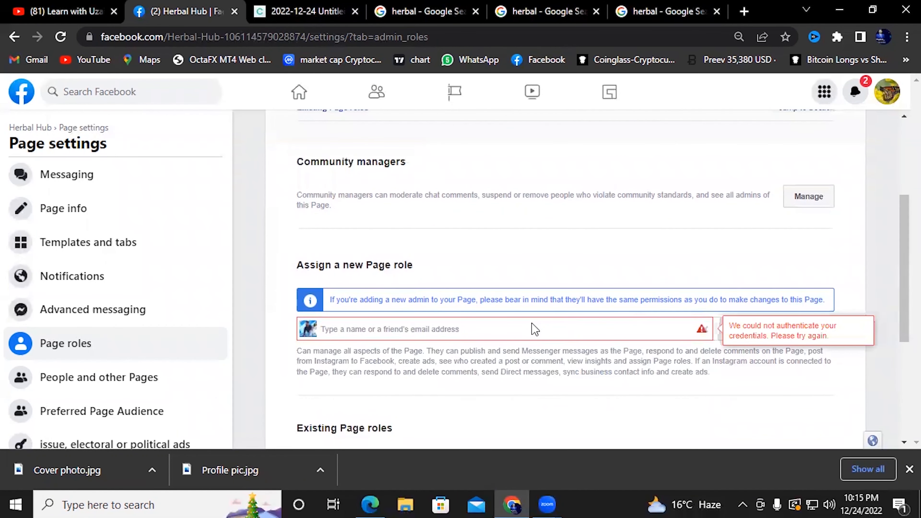
scroll(535, 329, "up", 4)
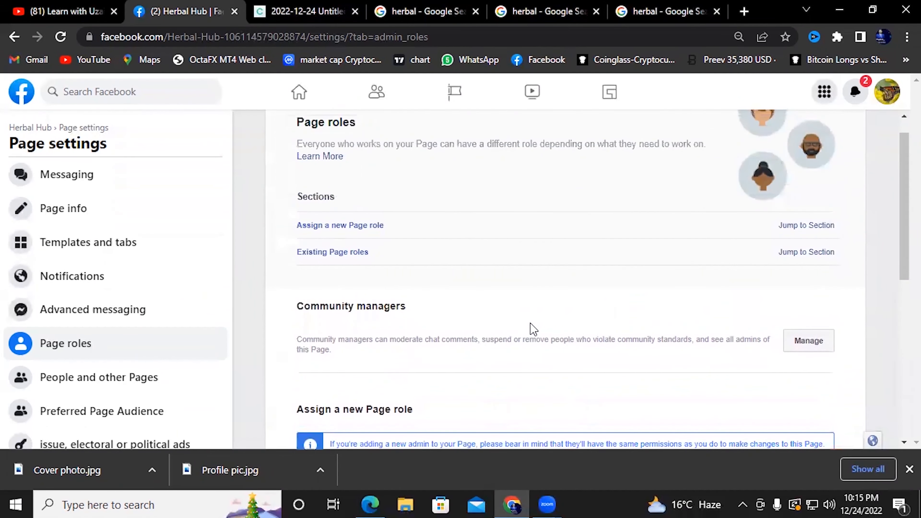
scroll(533, 329, "up", 1)
scroll(533, 329, "down", 5)
scroll(532, 329, "up", 5)
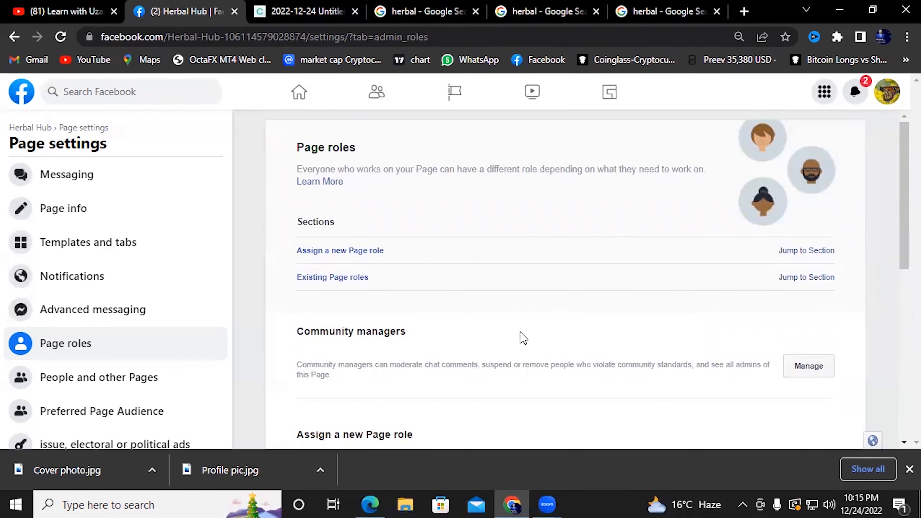
scroll(523, 338, "down", 4)
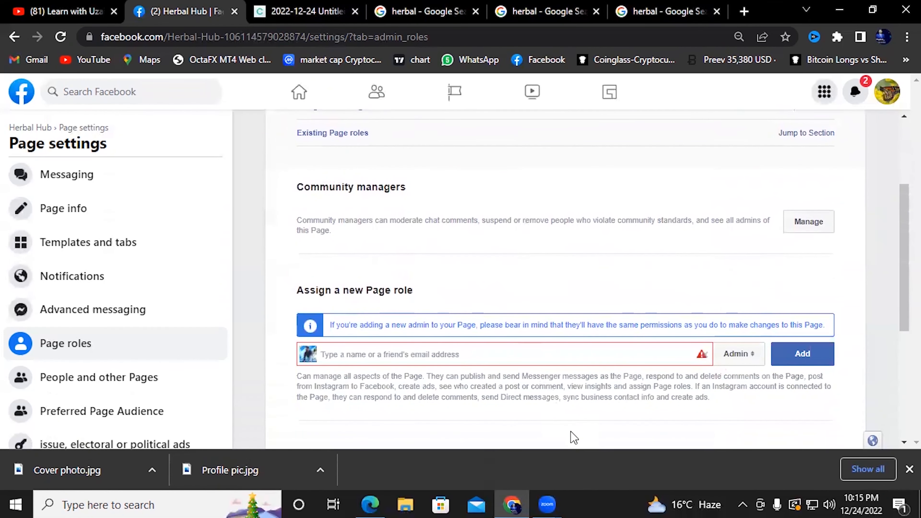